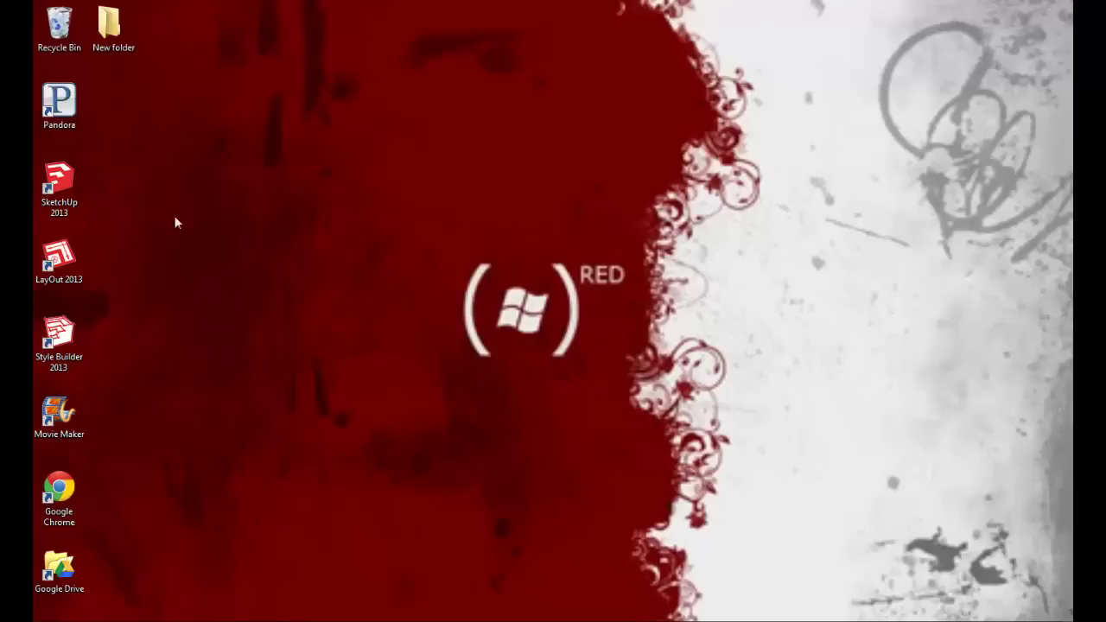
Step: Launch SketchUp Make 2013 from its desktop icon to bring up the Welcome dialog
{"action": "double_click", "coordinate": [59, 183]}
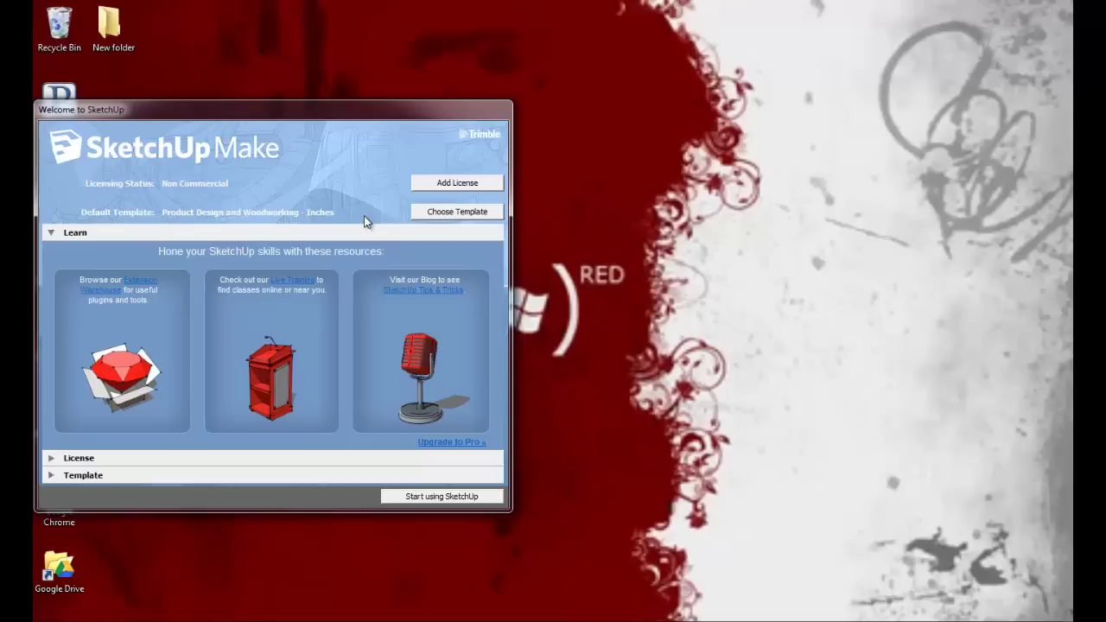
Step: Start a new model on the Product Design and Woodworking - Inches template
{"action": "left_click", "coordinate": [461, 214]}
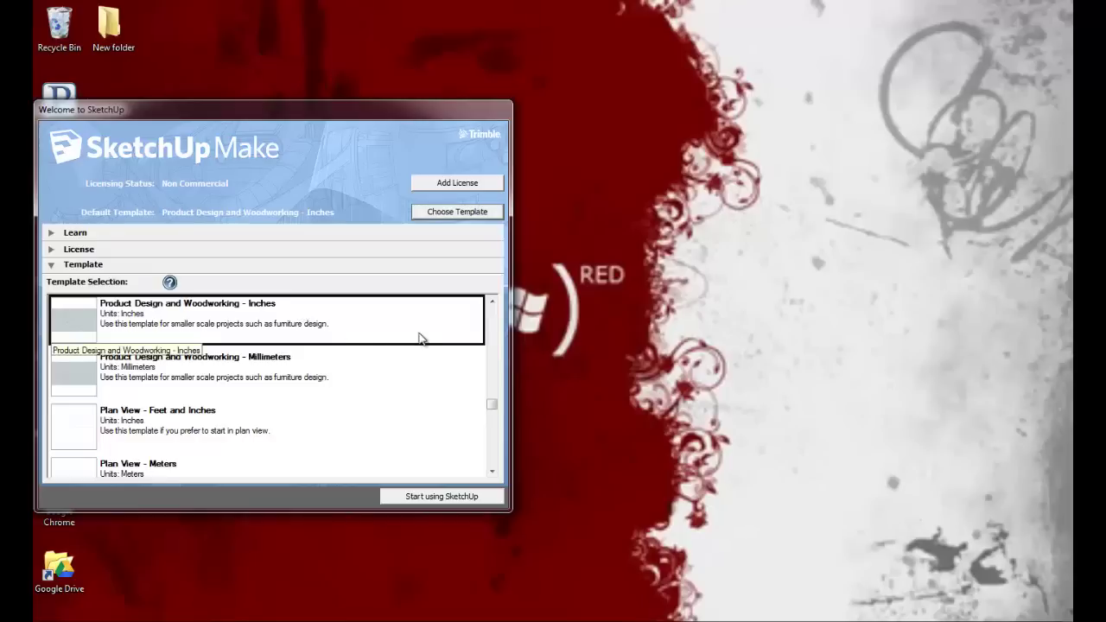
{"action": "scroll", "coordinate": [417, 387], "scroll_direction": "up", "scroll_amount": 4}
{"action": "scroll", "coordinate": [417, 387], "scroll_direction": "down", "scroll_amount": 2}
{"action": "scroll", "coordinate": [418, 393], "scroll_direction": "down", "scroll_amount": 1}
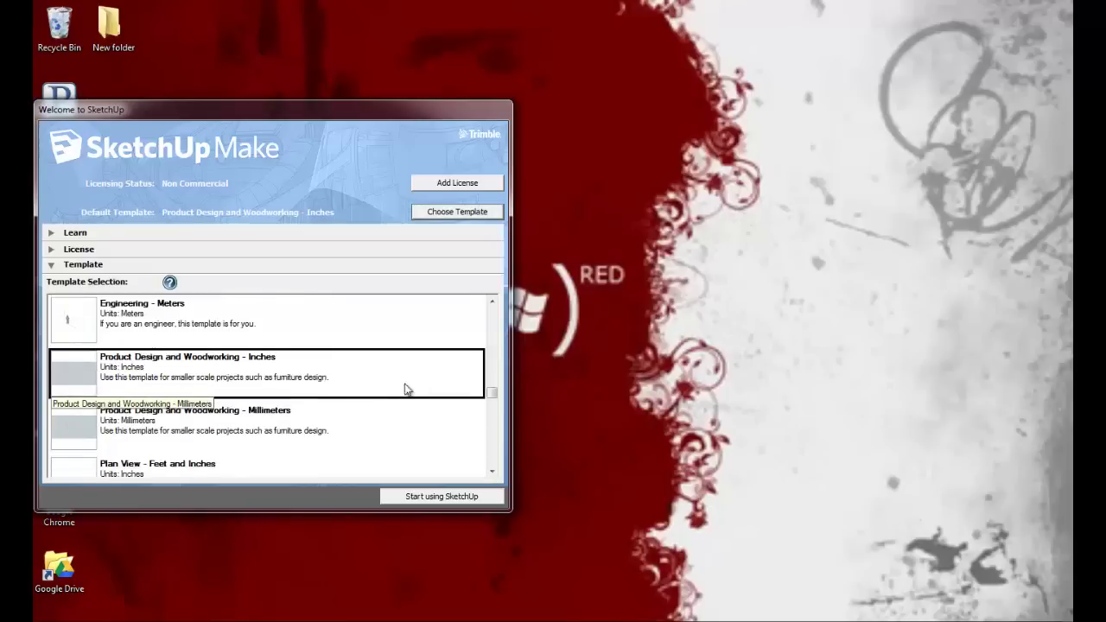
{"action": "left_click", "coordinate": [441, 496]}
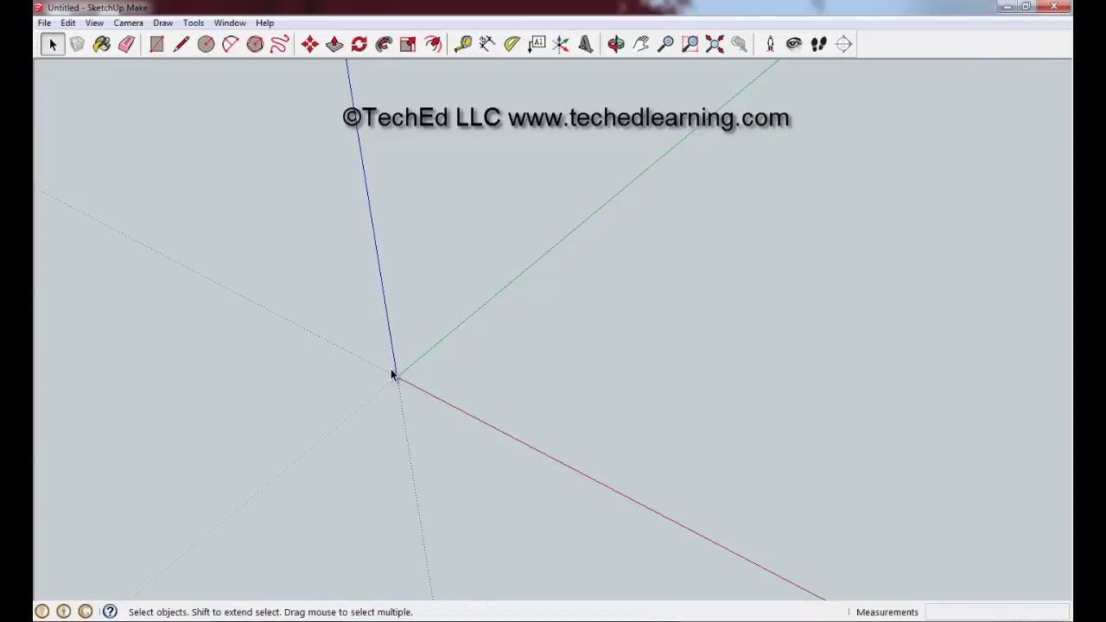
Step: Orbit the empty scene slightly around the axes origin
{"action": "middle_click_drag", "start_coordinate": [358, 313], "coordinate": [400, 266]}
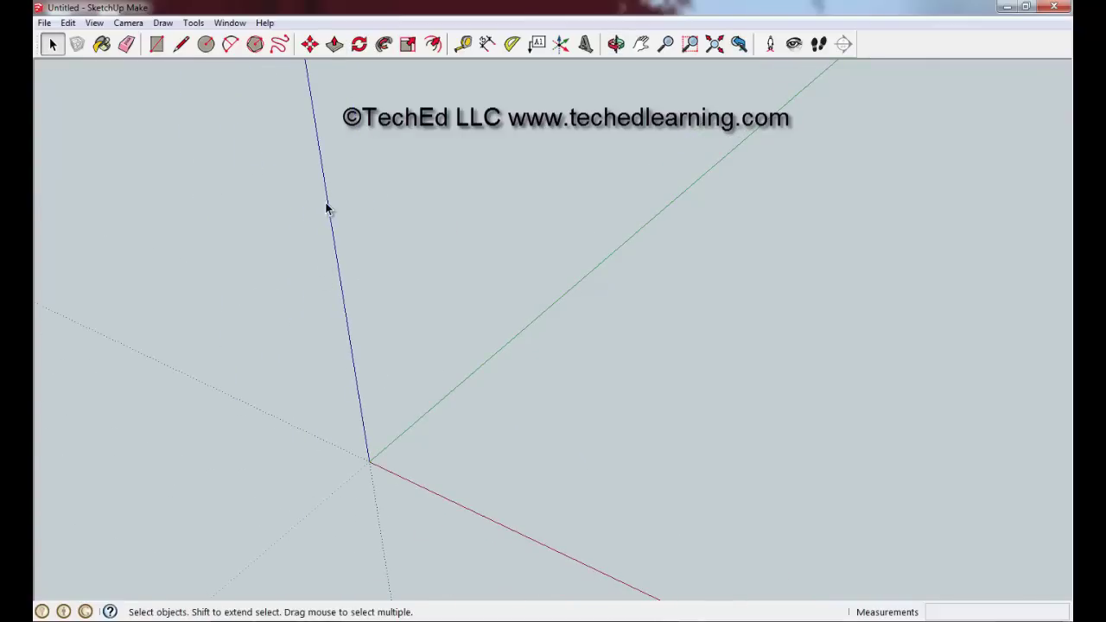
Step: Draw a square face about 60 inches per side on the ground beside the origin
{"action": "left_click", "coordinate": [156, 44]}
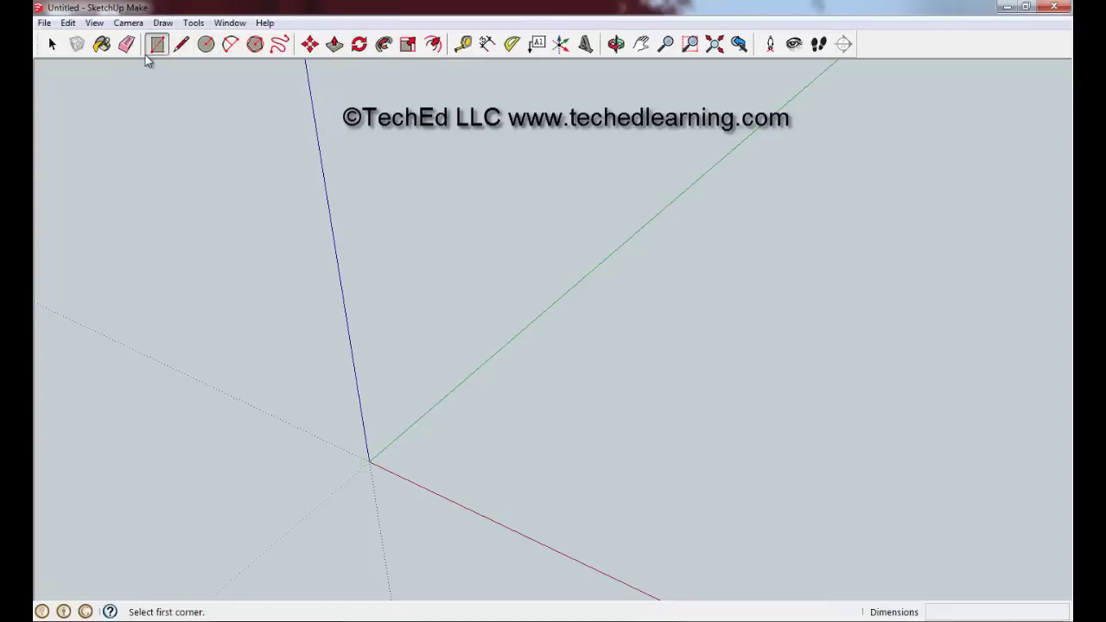
{"action": "left_click", "coordinate": [543, 426]}
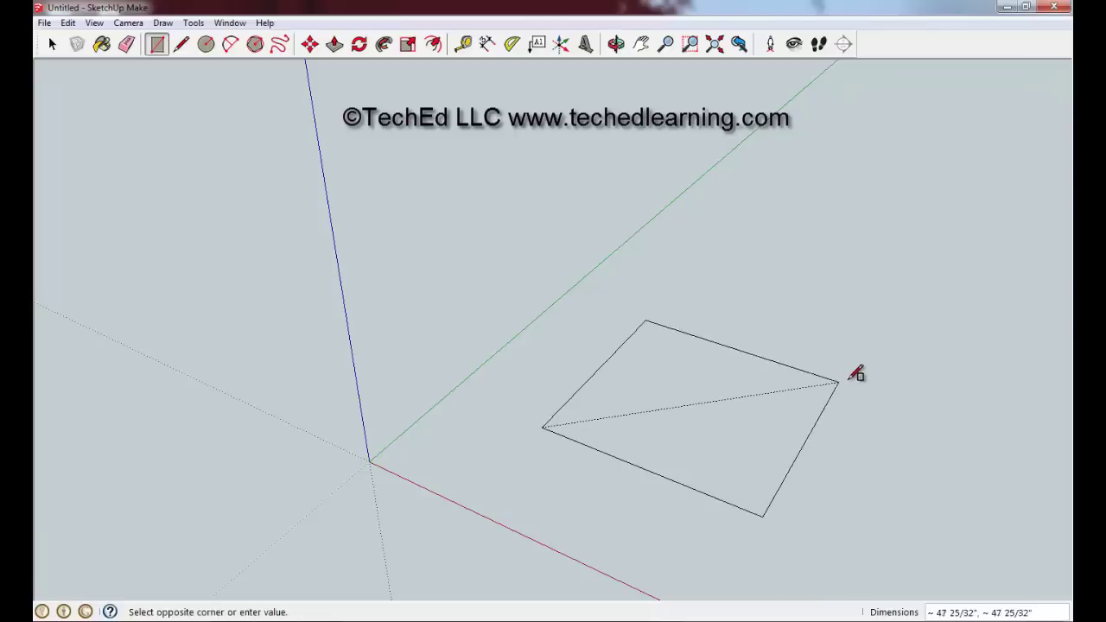
{"action": "left_click", "coordinate": [905, 371]}
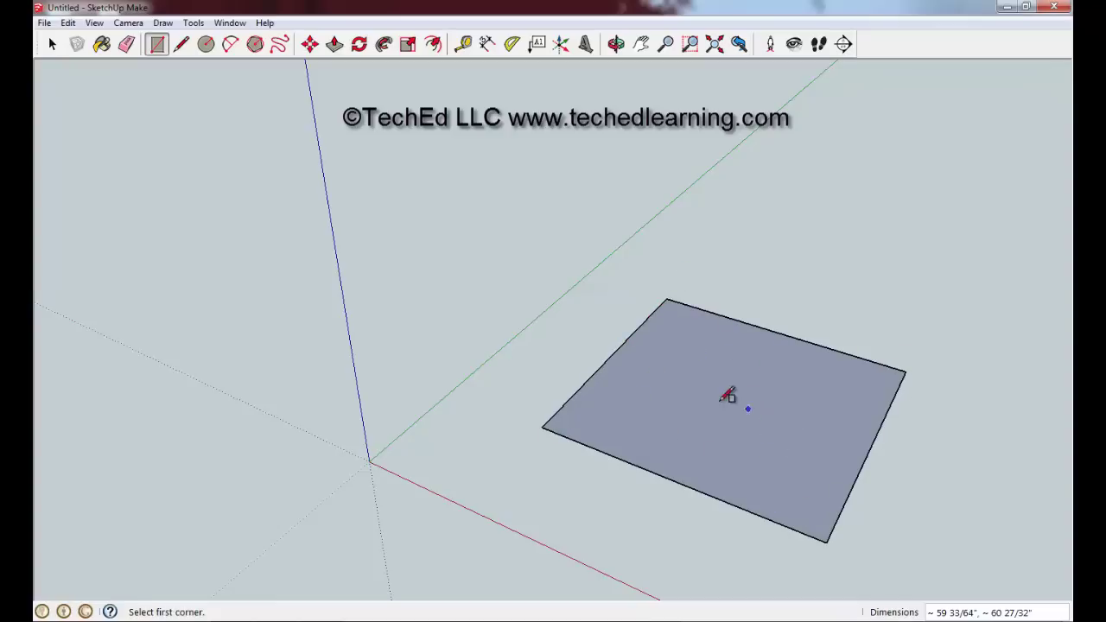
{"action": "middle_click_drag", "start_coordinate": [717, 452], "coordinate": [699, 464]}
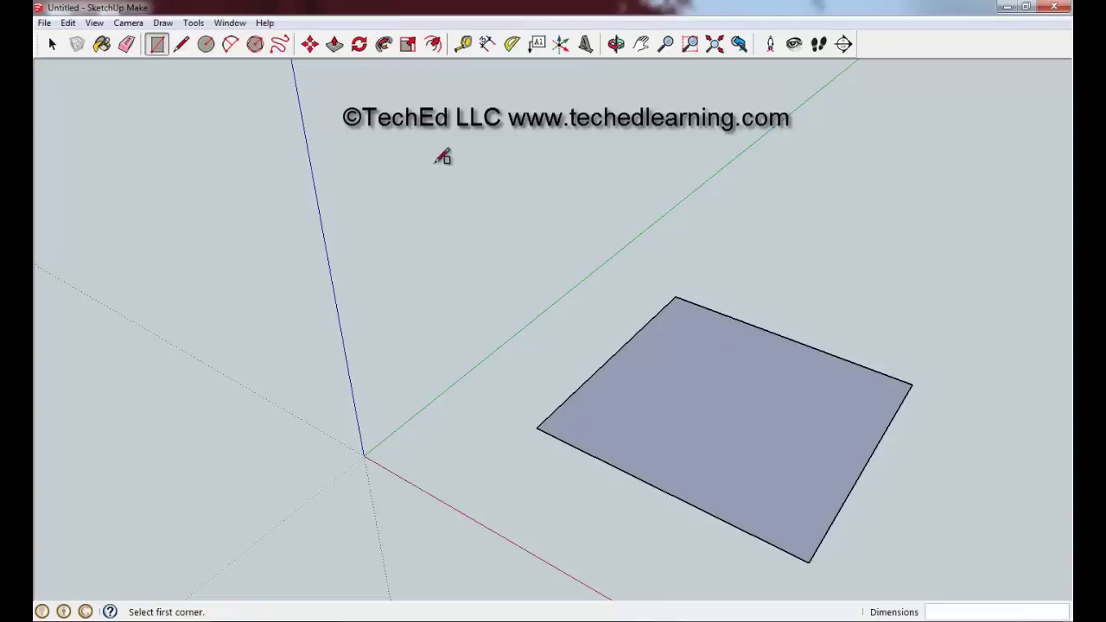
Step: Push/Pull the square face up into a box about 36 5/8 inches tall
{"action": "left_click", "coordinate": [335, 47]}
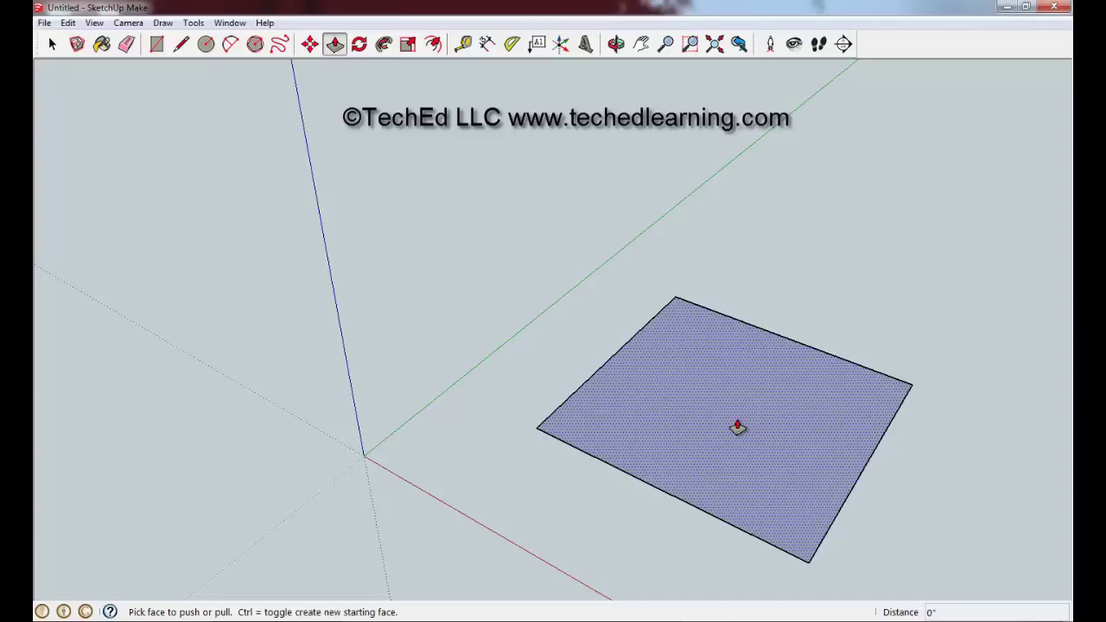
{"action": "left_click_drag", "start_coordinate": [736, 426], "coordinate": [763, 281]}
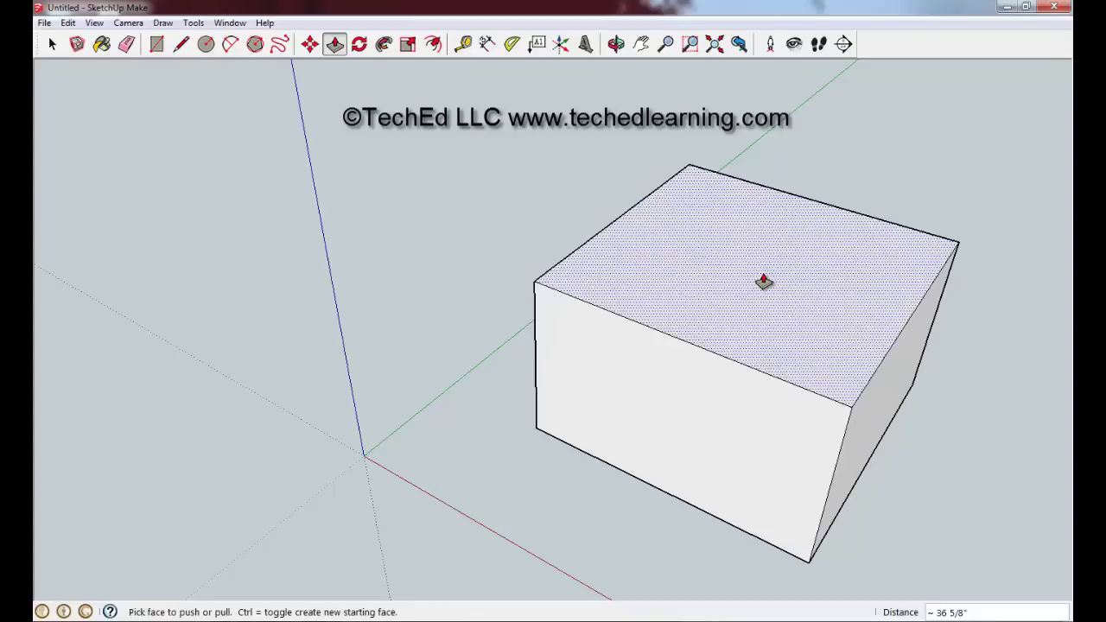
{"action": "middle_click_drag", "start_coordinate": [824, 286], "coordinate": [787, 305]}
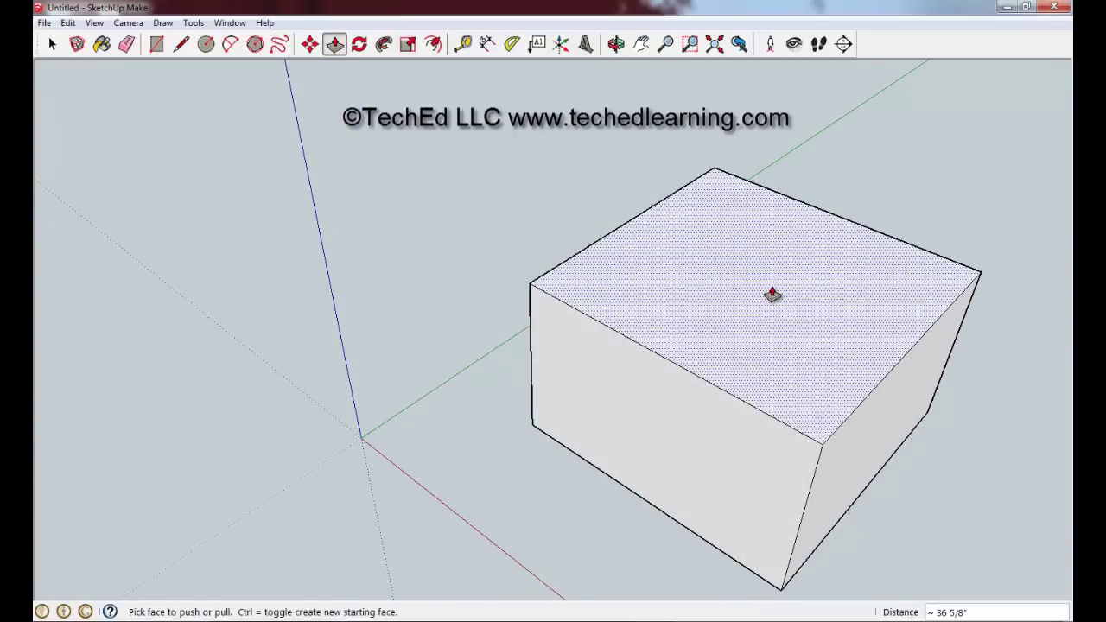
Step: Orbit the camera to show the box's top and two side faces
{"action": "left_click", "coordinate": [616, 44]}
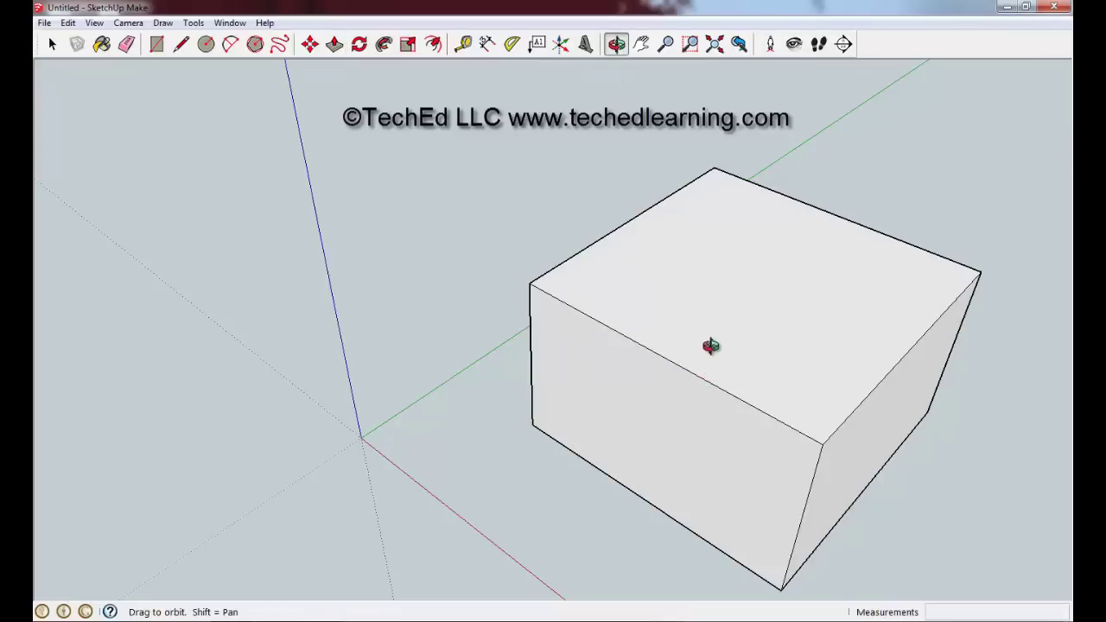
{"action": "left_click_drag", "start_coordinate": [701, 341], "coordinate": [673, 311]}
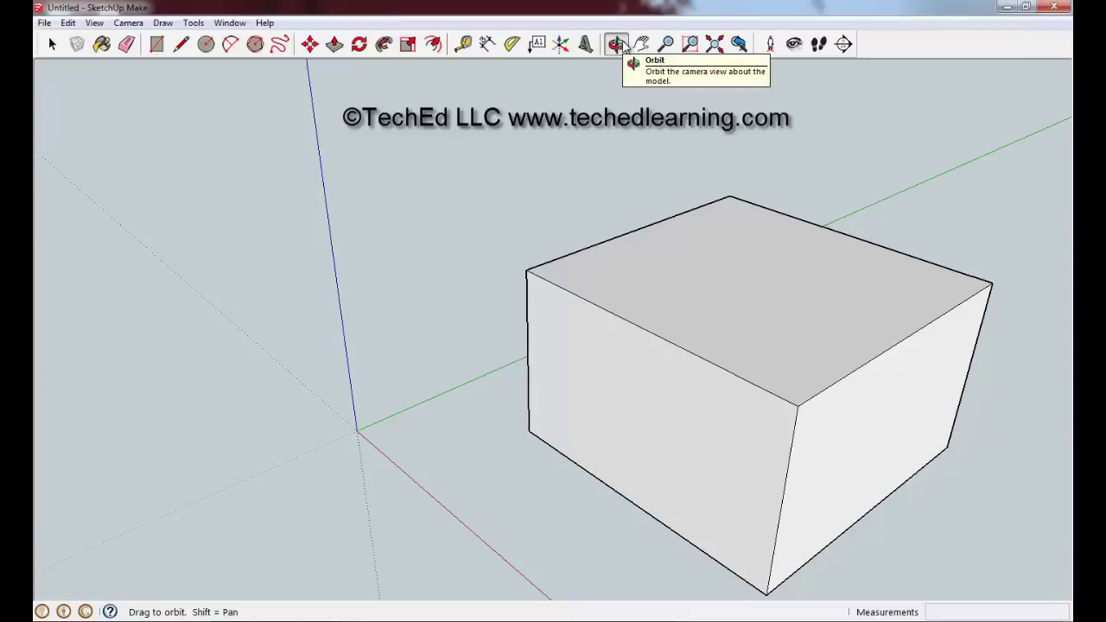
Step: Draw a rectangle about 22 7/32 by 20 17/64 inches on the box's top face
{"action": "left_click", "coordinate": [159, 44]}
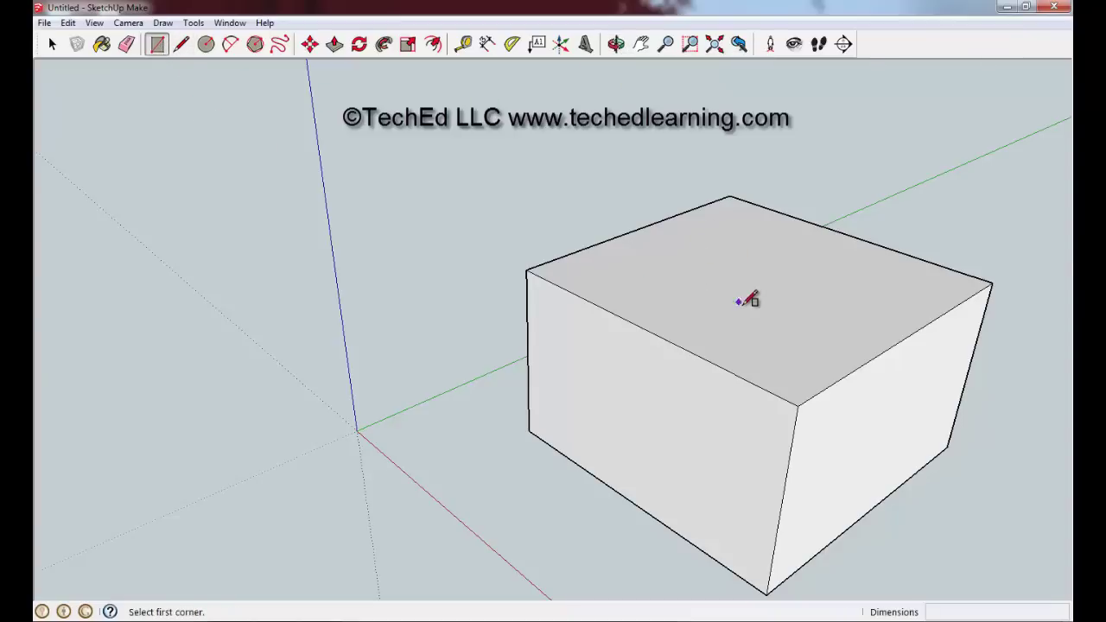
{"action": "left_click", "coordinate": [692, 279]}
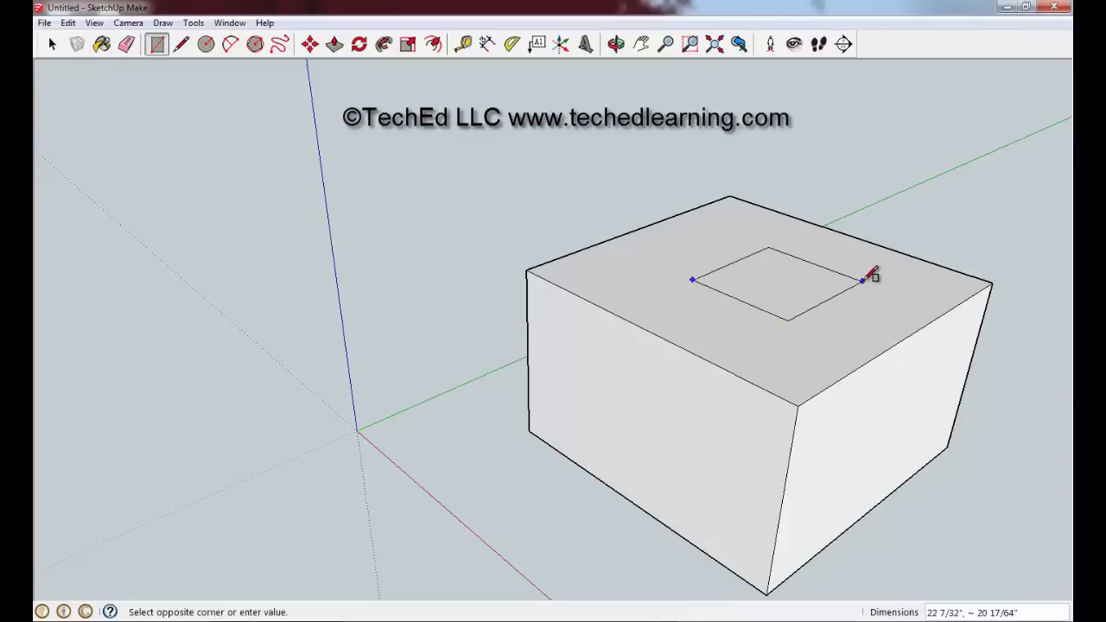
{"action": "left_click", "coordinate": [864, 278]}
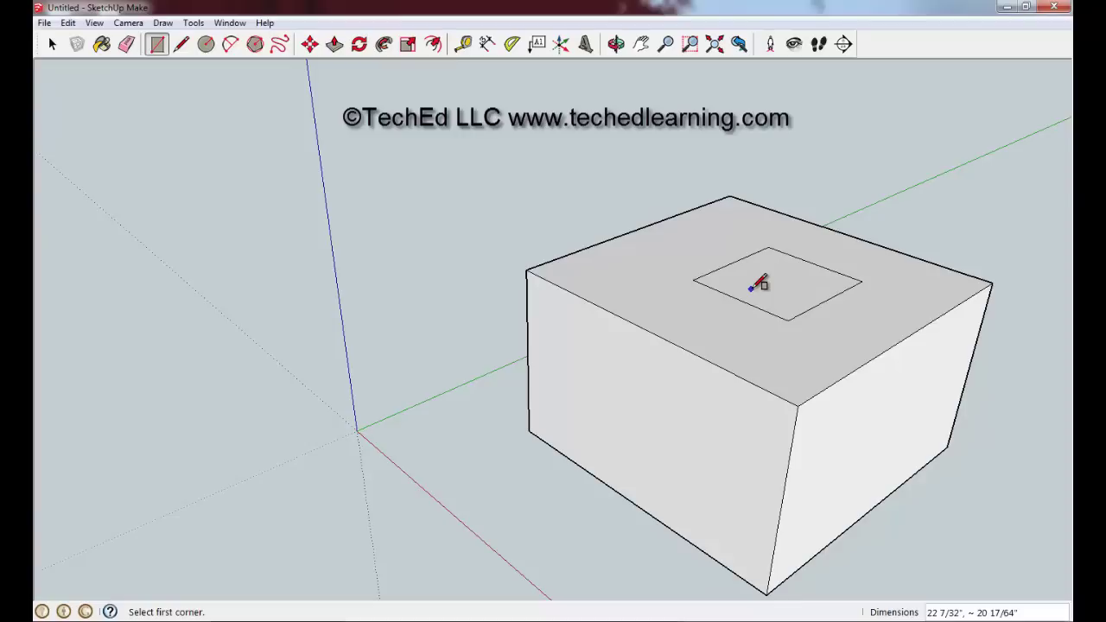
Step: Orbit to a higher front view of the box and its inner square
{"action": "key", "text": "o"}
{"action": "key", "text": "r"}
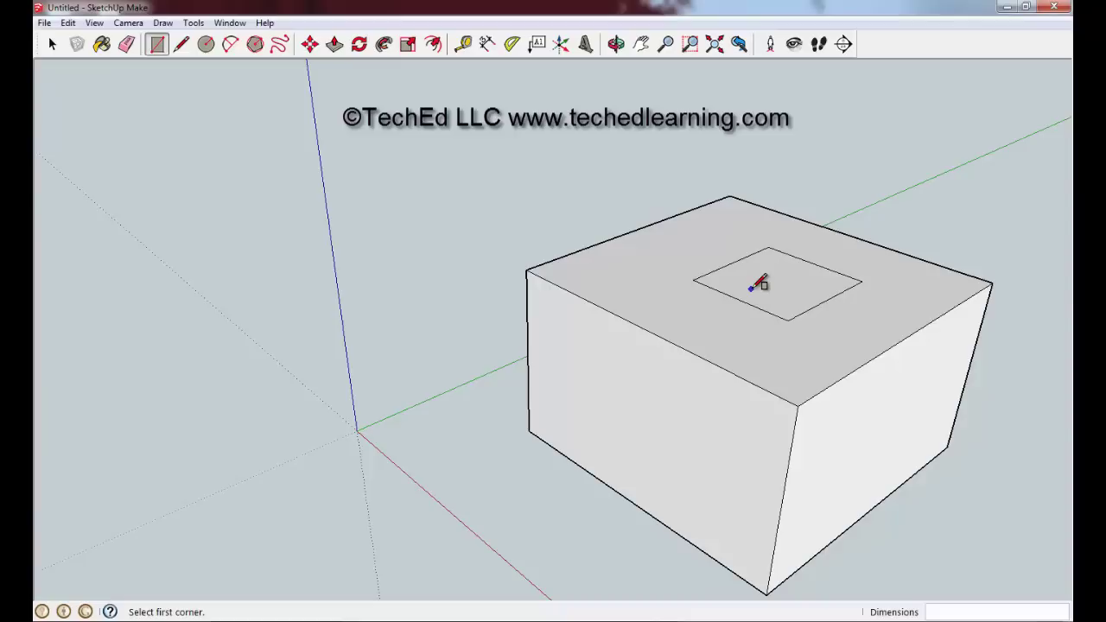
{"action": "key", "text": "o"}
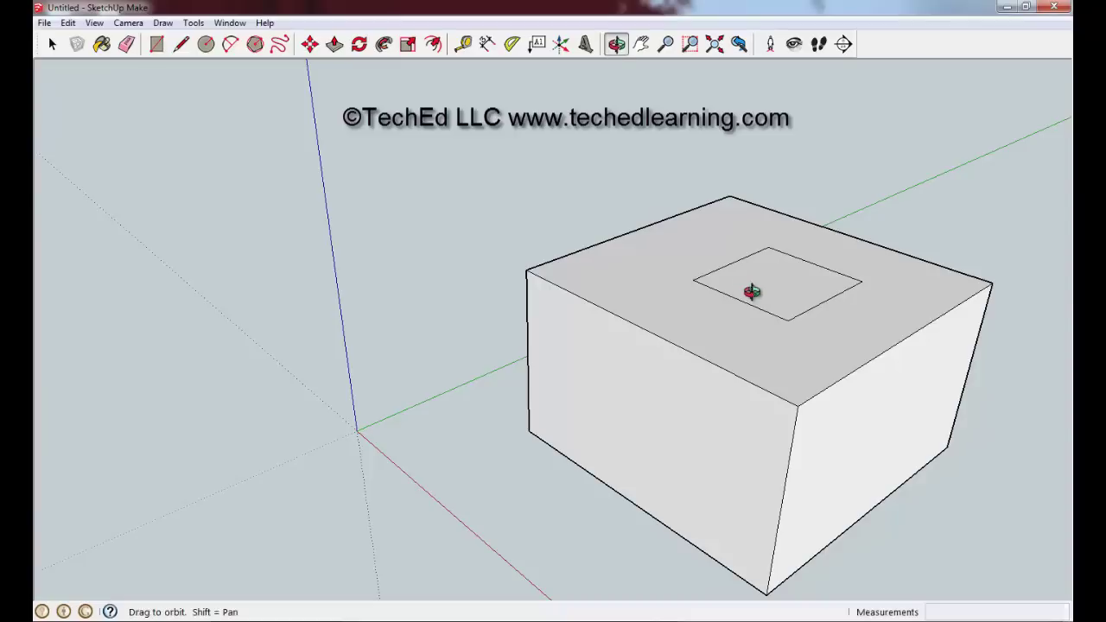
{"action": "key", "text": "r"}
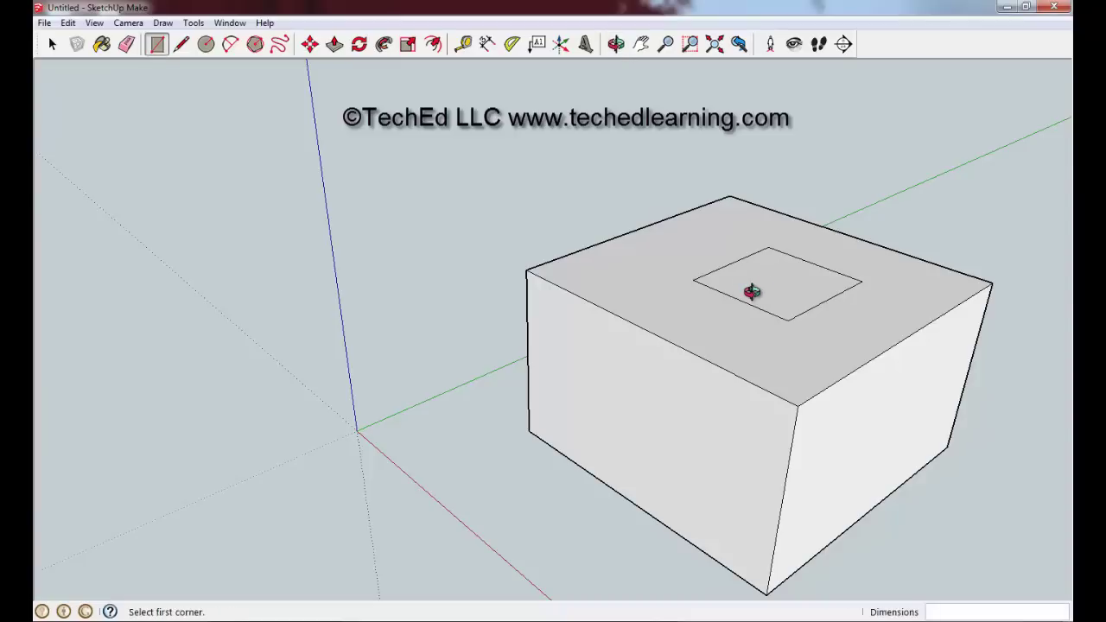
{"action": "key", "text": "o"}
{"action": "left_click_drag", "start_coordinate": [752, 291], "coordinate": [771, 4]}
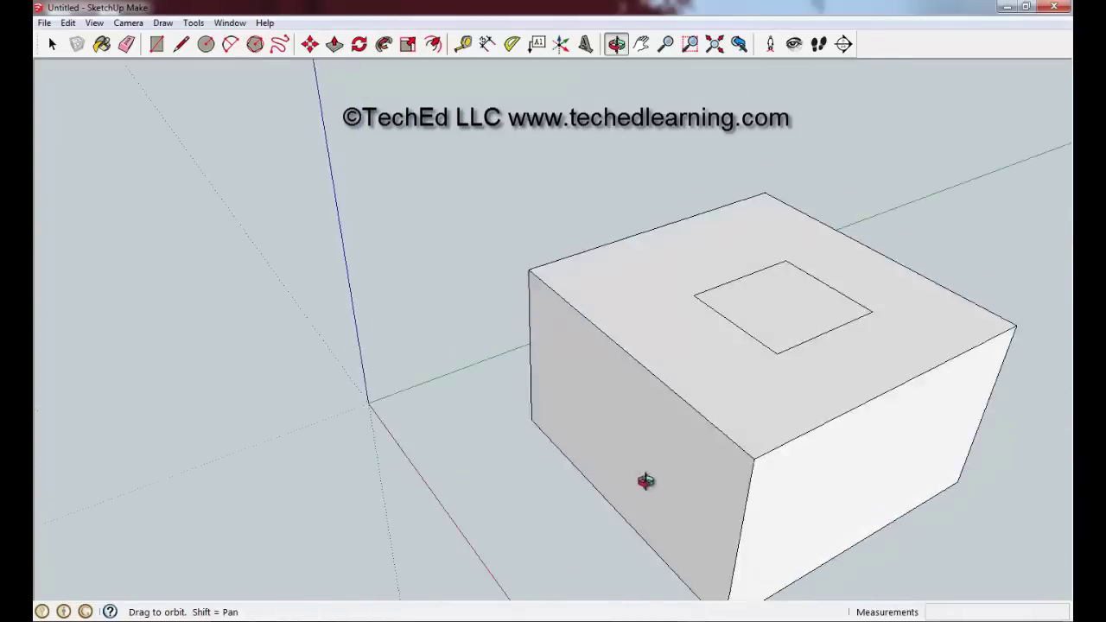
{"action": "middle_click_drag", "start_coordinate": [646, 480], "coordinate": [641, 469]}
{"action": "middle_click_drag", "start_coordinate": [822, 412], "coordinate": [286, 323]}
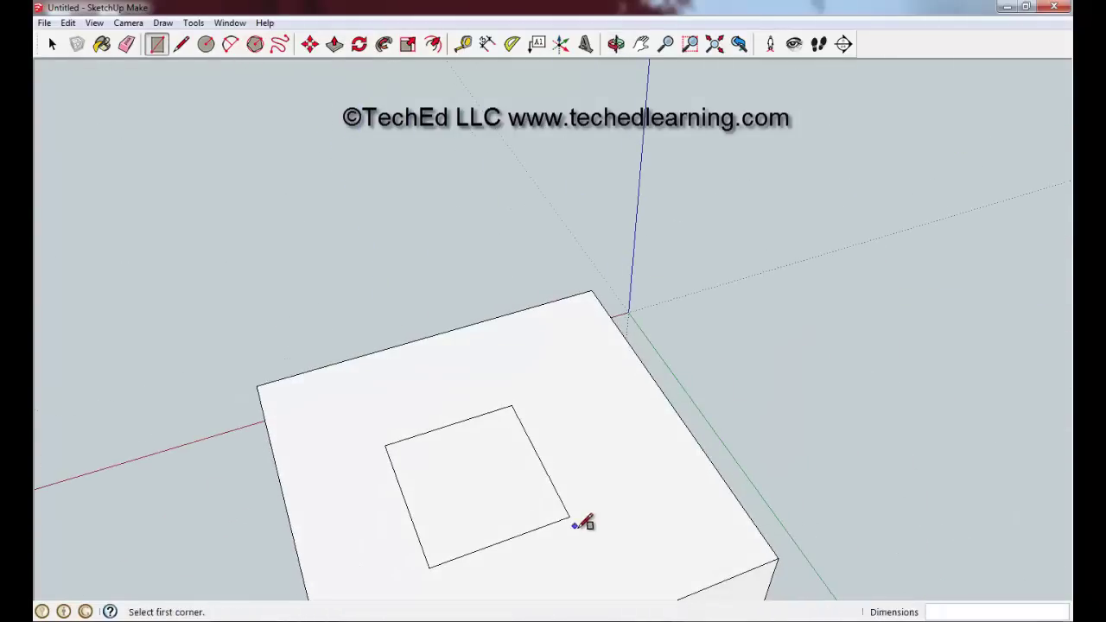
{"action": "middle_click_drag", "start_coordinate": [583, 523], "coordinate": [691, 471]}
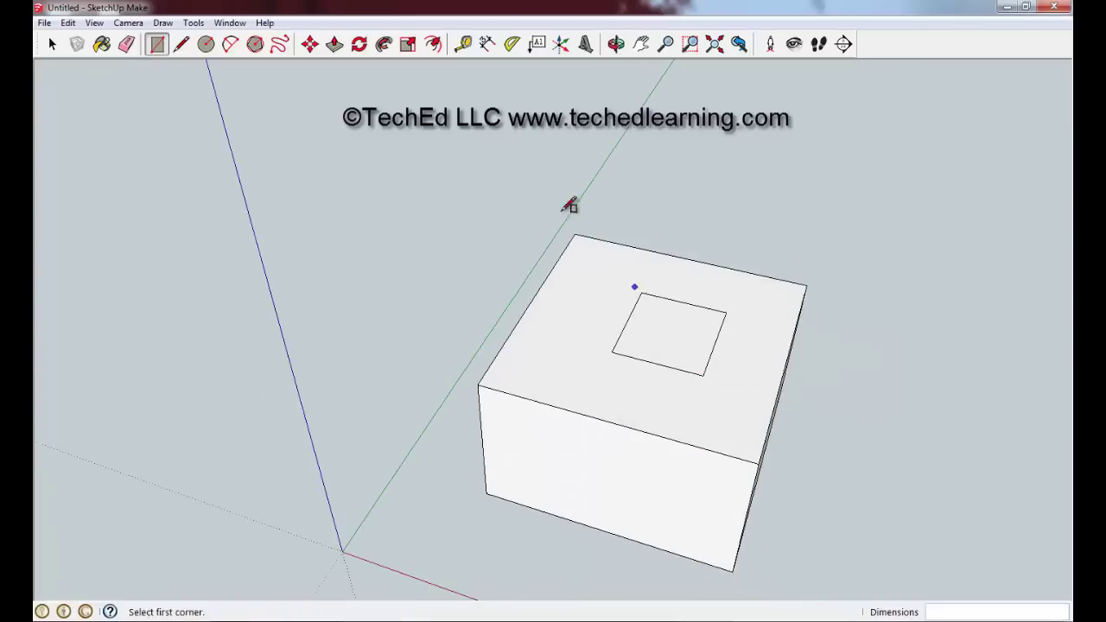
Step: Push the inner square down through the box, leaving an open square hole in the top
{"action": "left_click", "coordinate": [335, 45]}
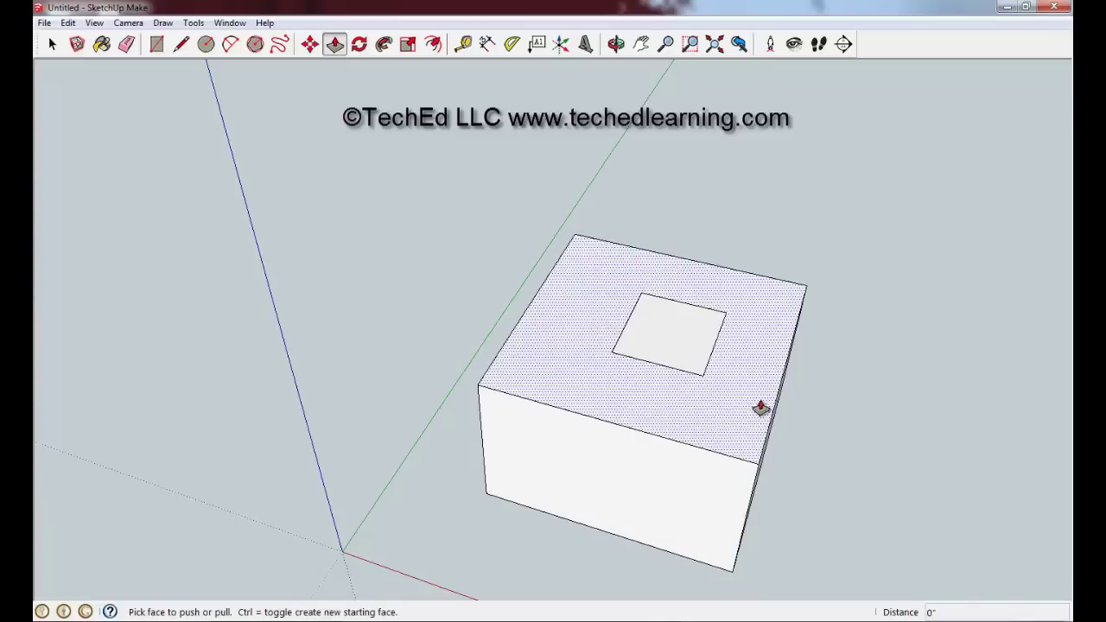
{"action": "left_click_drag", "start_coordinate": [663, 332], "coordinate": [648, 472]}
{"action": "middle_click_drag", "start_coordinate": [710, 371], "coordinate": [701, 486]}
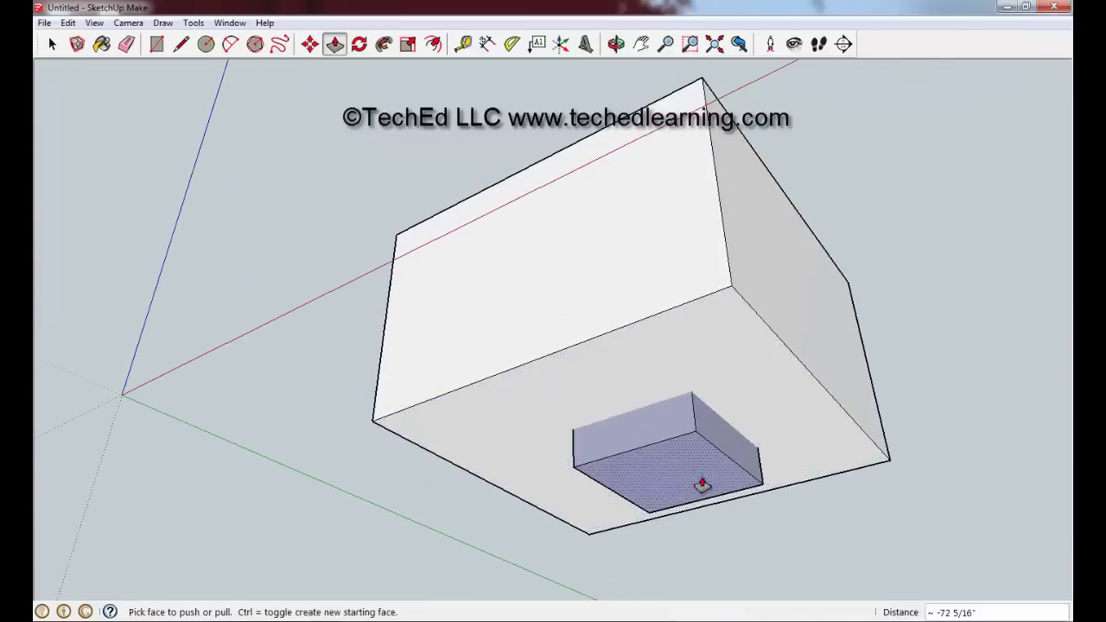
{"action": "middle_click_drag", "start_coordinate": [708, 430], "coordinate": [706, 188]}
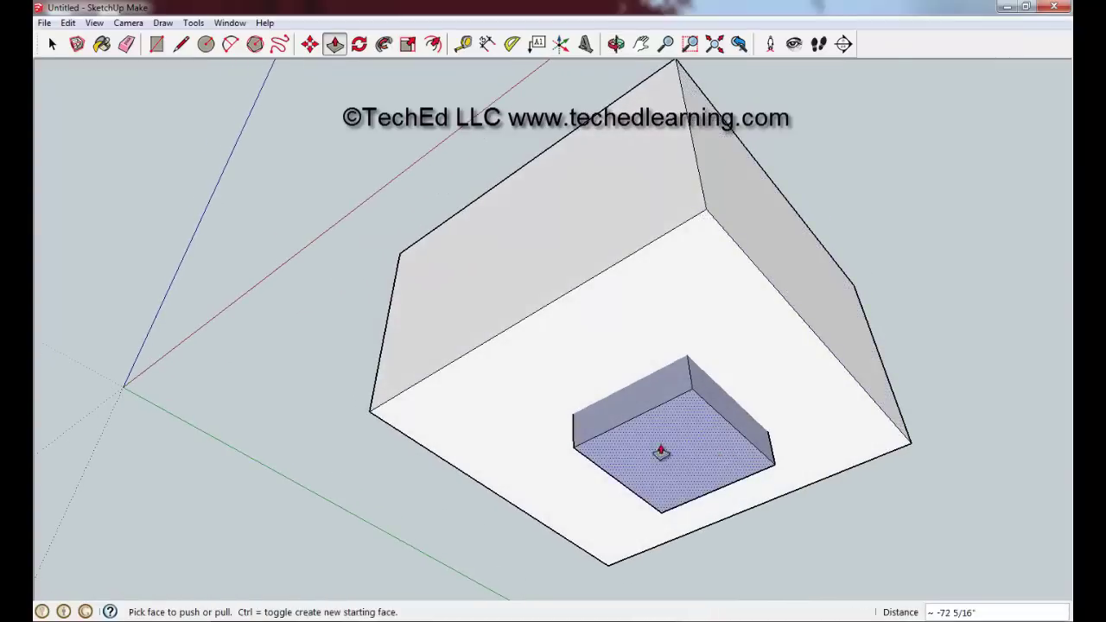
{"action": "left_click_drag", "start_coordinate": [666, 454], "coordinate": [643, 324]}
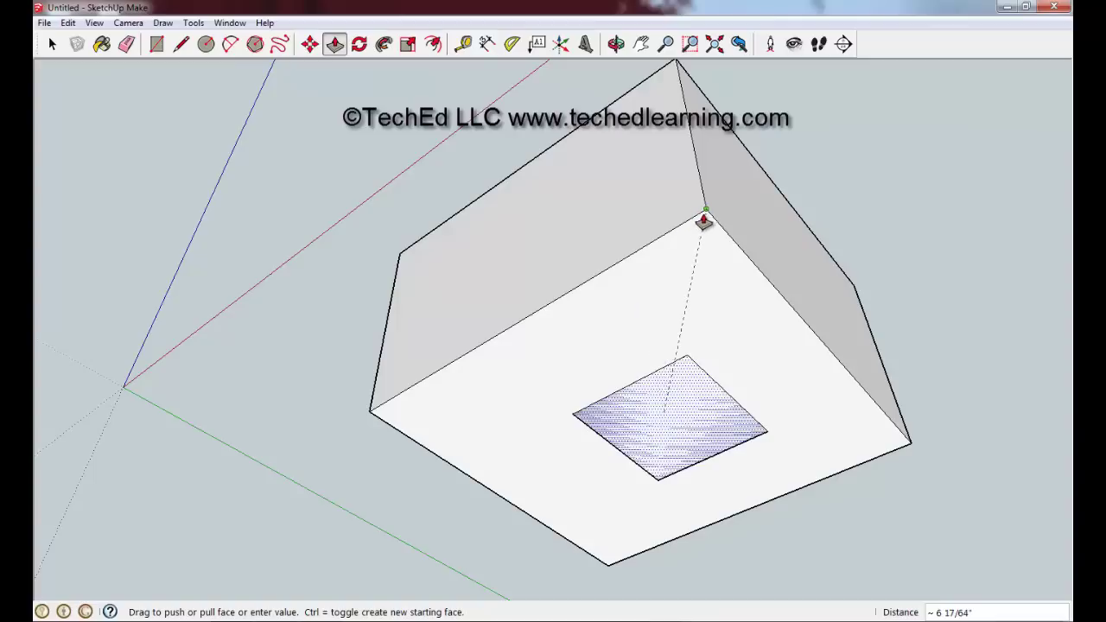
{"action": "left_click_drag", "start_coordinate": [706, 215], "coordinate": [705, 215]}
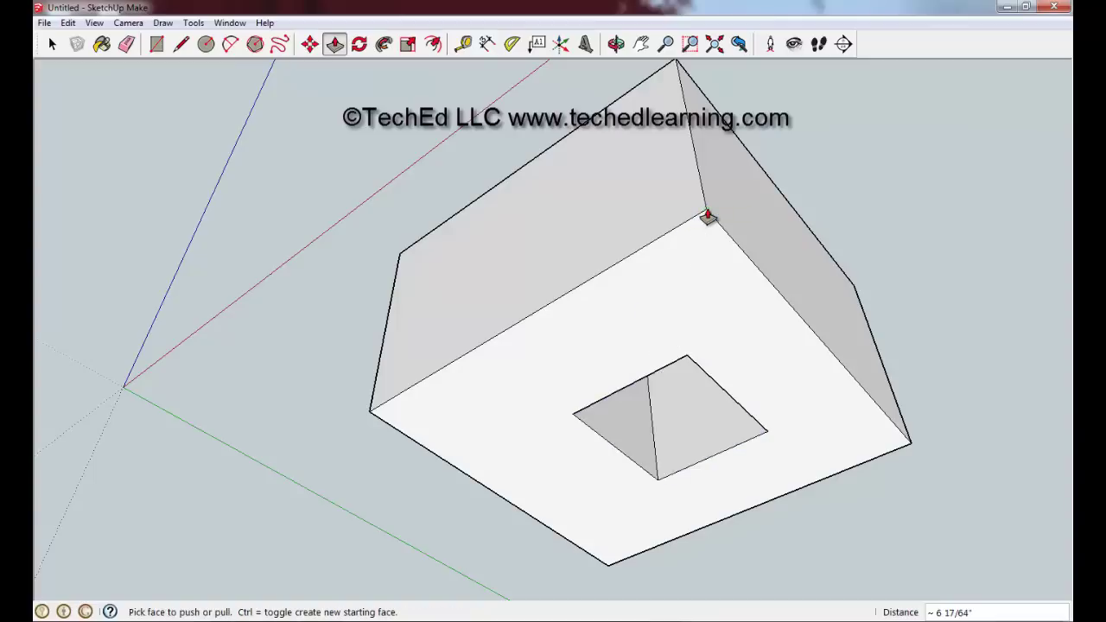
{"action": "middle_click_drag", "start_coordinate": [688, 464], "coordinate": [707, 166]}
Step: Draw a circle on the box's front face below the square hole
{"action": "middle_click_drag", "start_coordinate": [511, 294], "coordinate": [587, 303]}
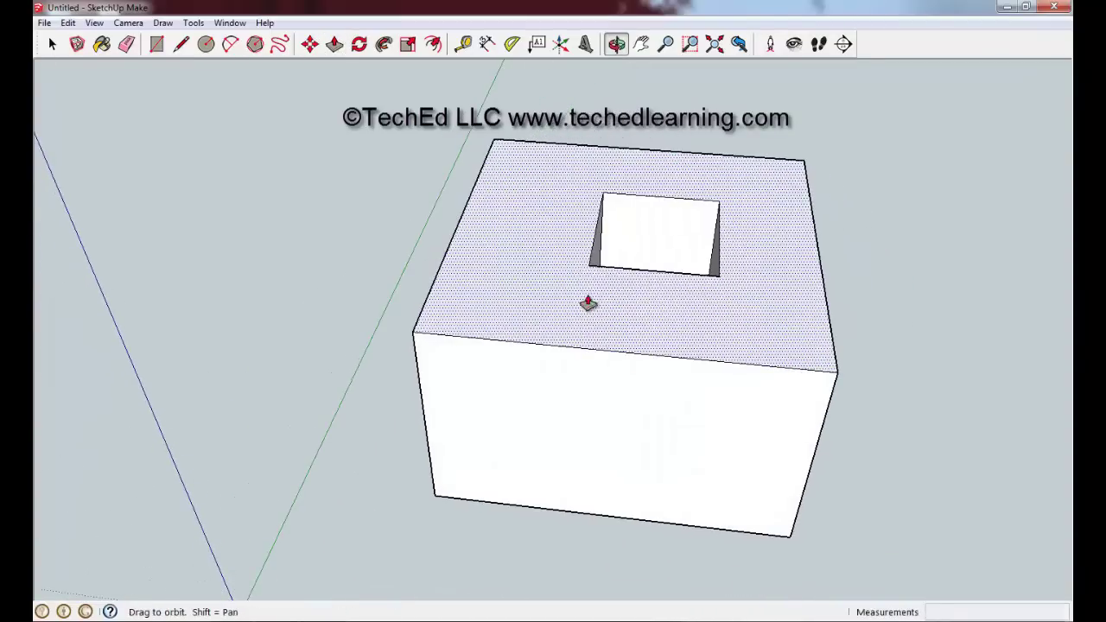
{"action": "left_click", "coordinate": [206, 43]}
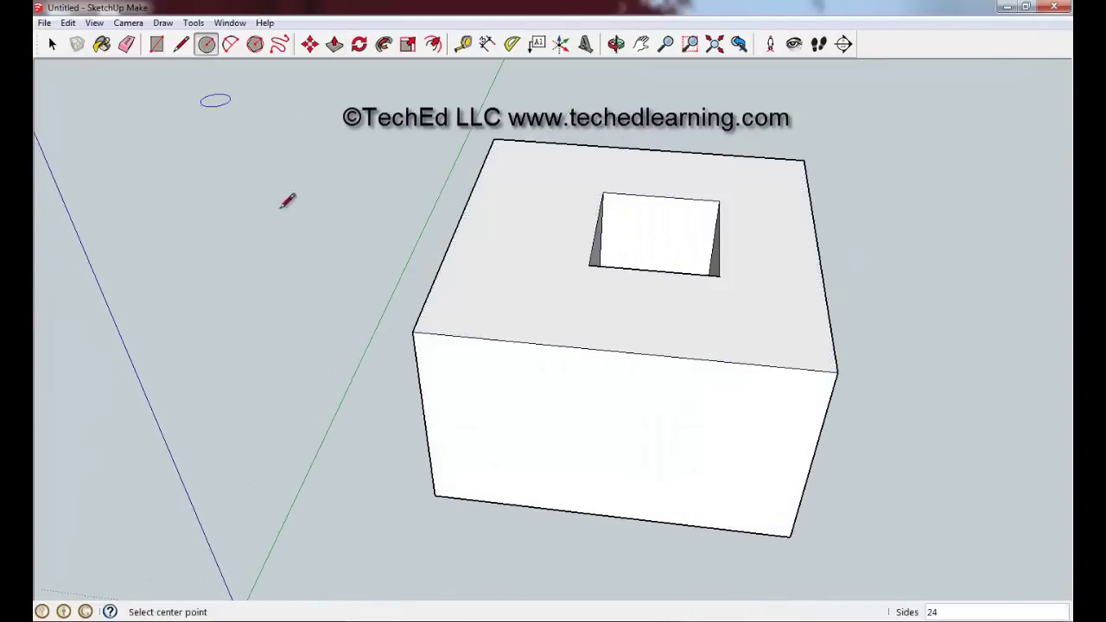
{"action": "left_click", "coordinate": [528, 425]}
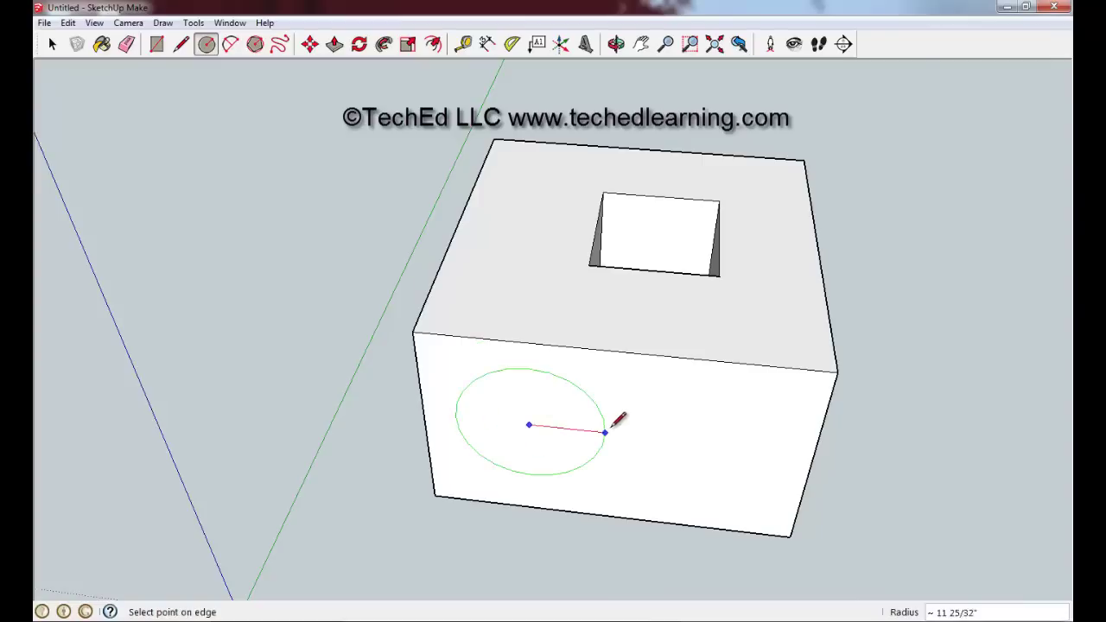
{"action": "left_click", "coordinate": [584, 421]}
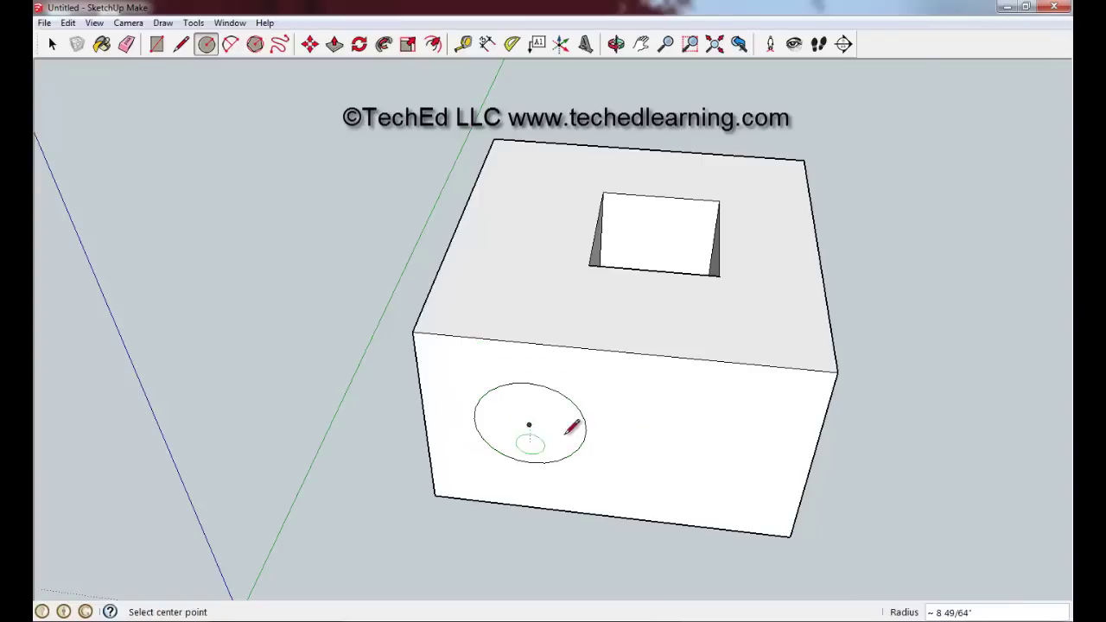
Step: Pull the circle out into a cylinder about 23 15/64 inches long
{"action": "left_click", "coordinate": [335, 45]}
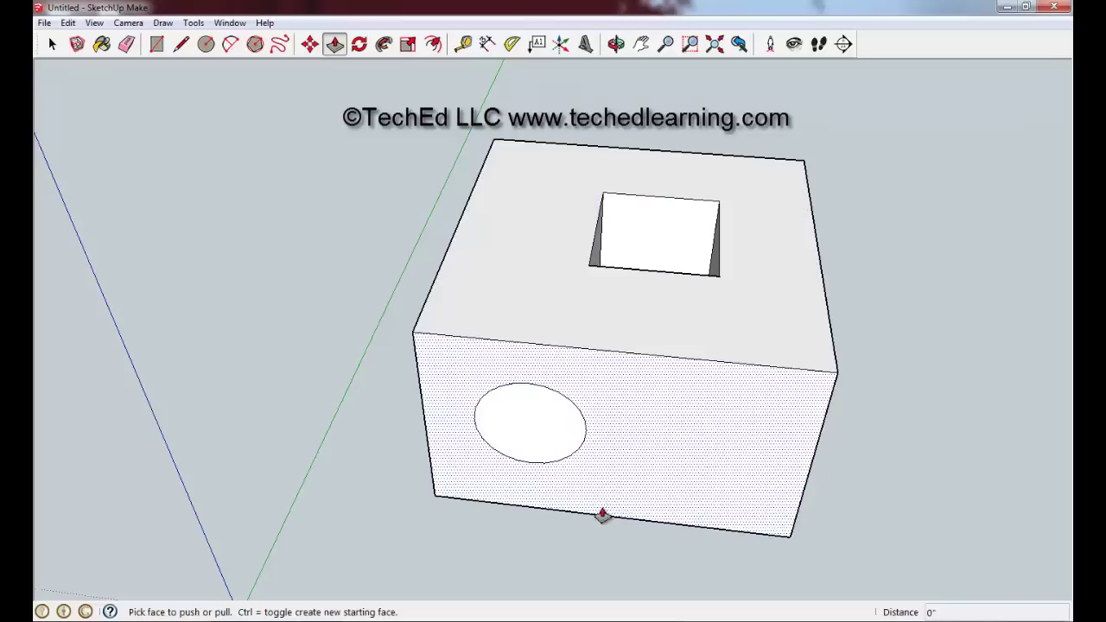
{"action": "left_click_drag", "start_coordinate": [548, 435], "coordinate": [513, 557]}
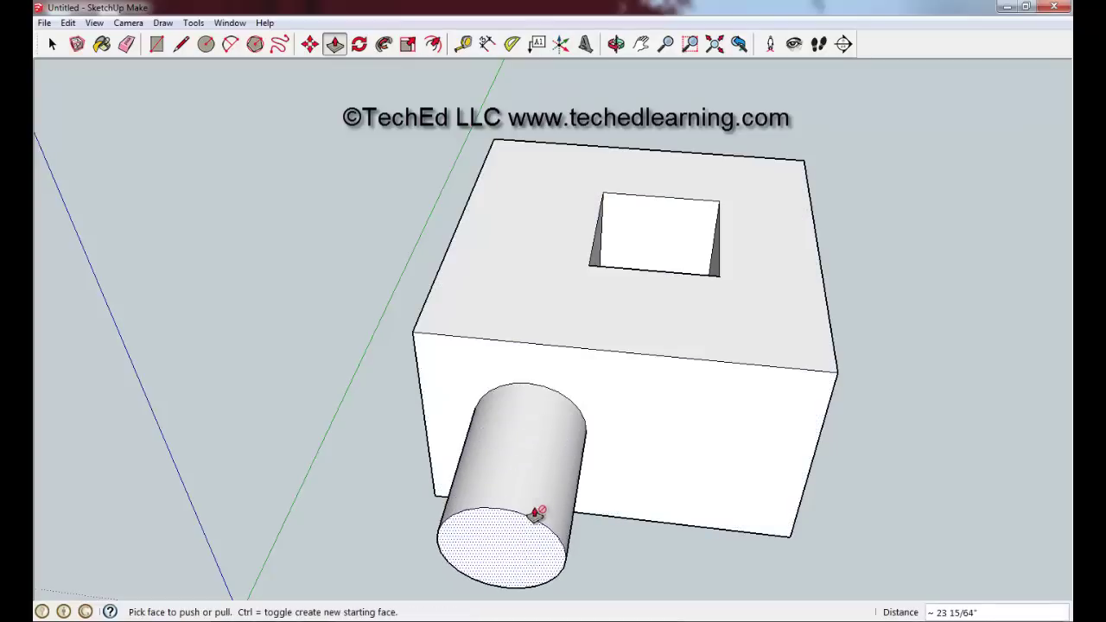
{"action": "middle_click_drag", "start_coordinate": [572, 481], "coordinate": [424, 424]}
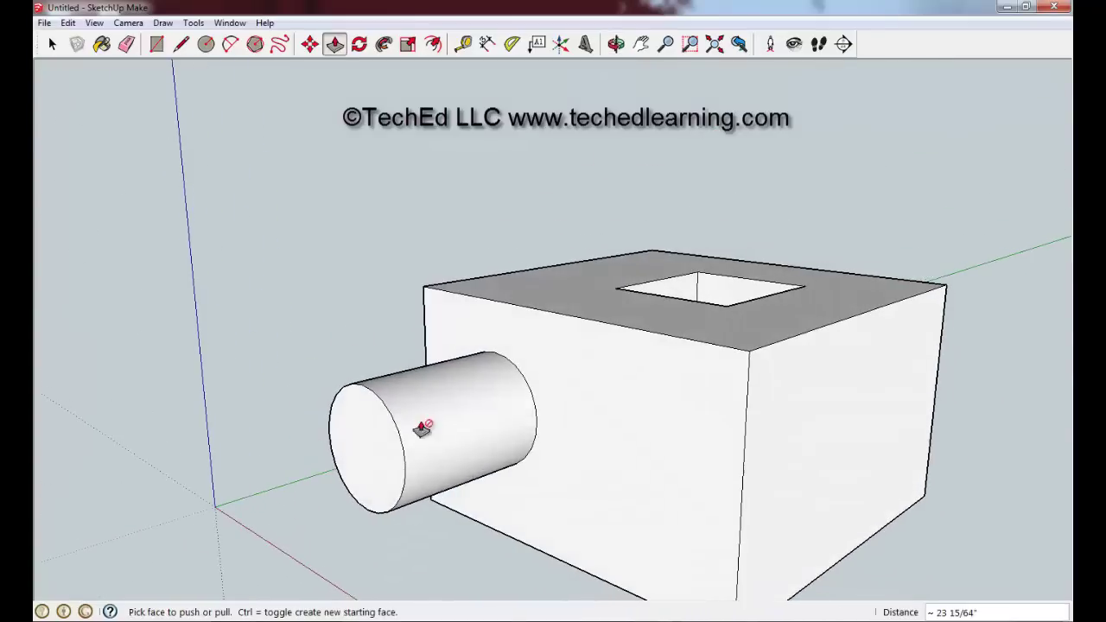
Step: Push/Pull the cylinder's end face to change its length by about 13/16 inch
{"action": "scroll", "coordinate": [491, 444], "scroll_direction": "up", "scroll_amount": 2}
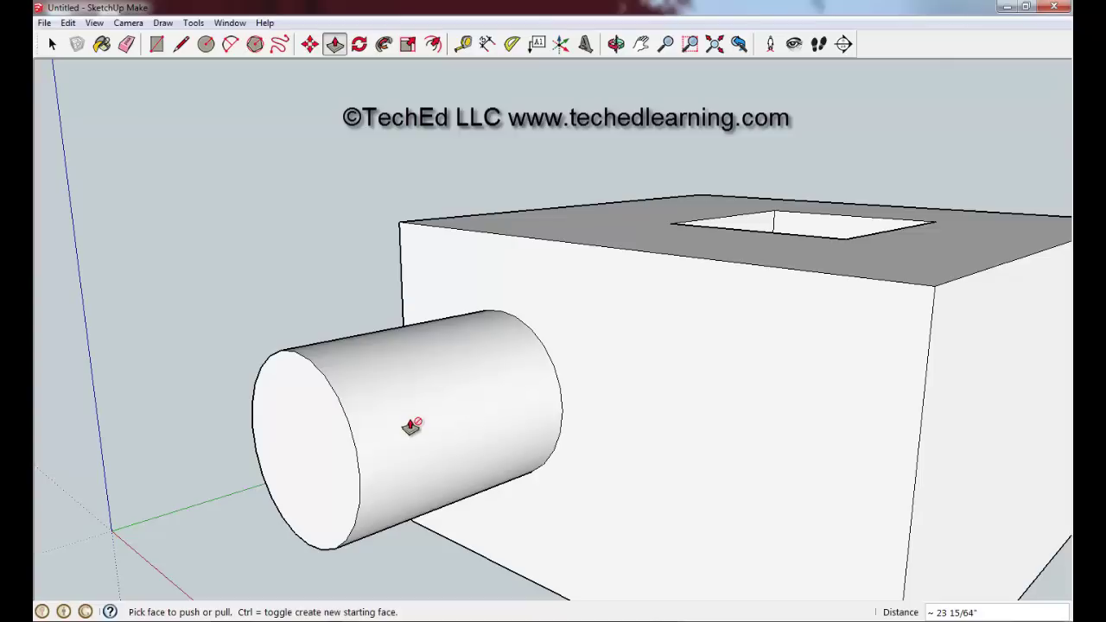
{"action": "left_click_drag", "start_coordinate": [370, 438], "coordinate": [338, 440]}
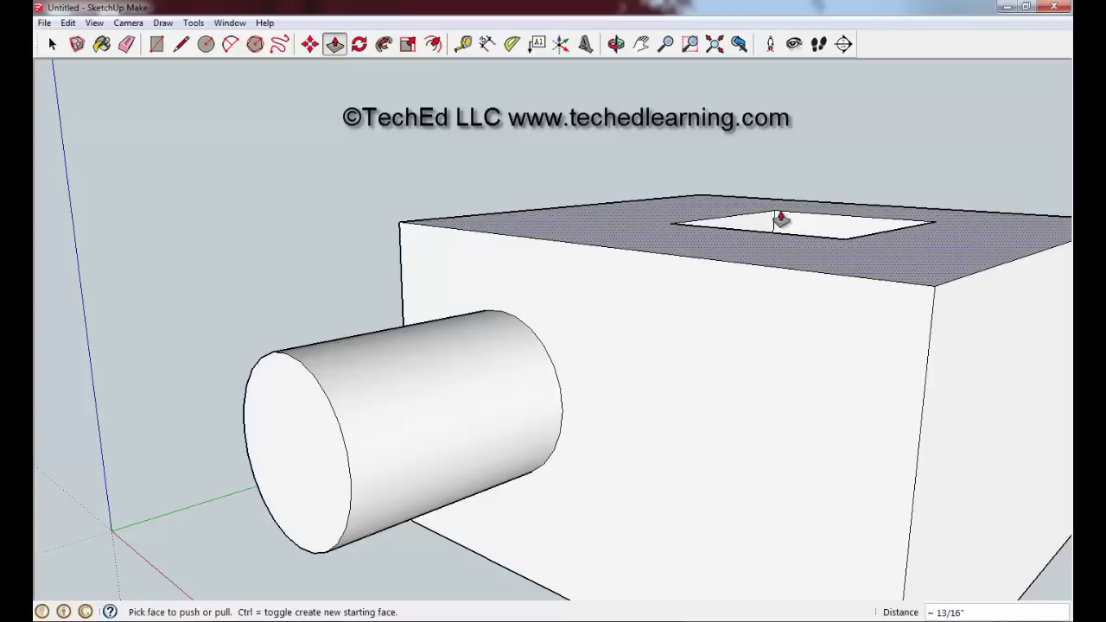
{"action": "middle_click_drag", "start_coordinate": [875, 232], "coordinate": [791, 358]}
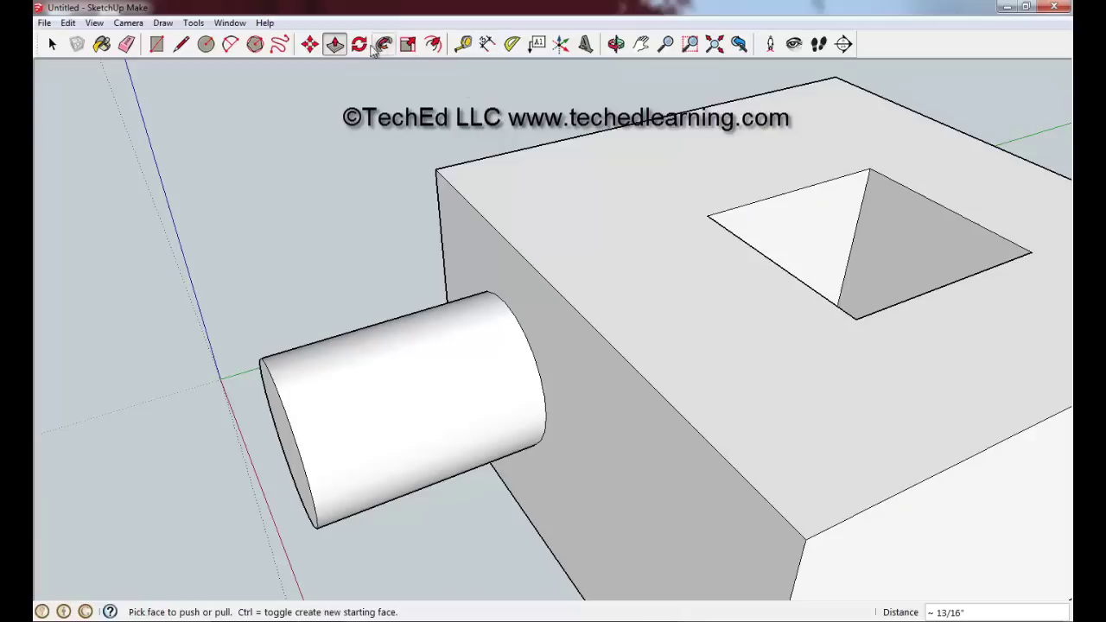
{"action": "left_click", "coordinate": [640, 43]}
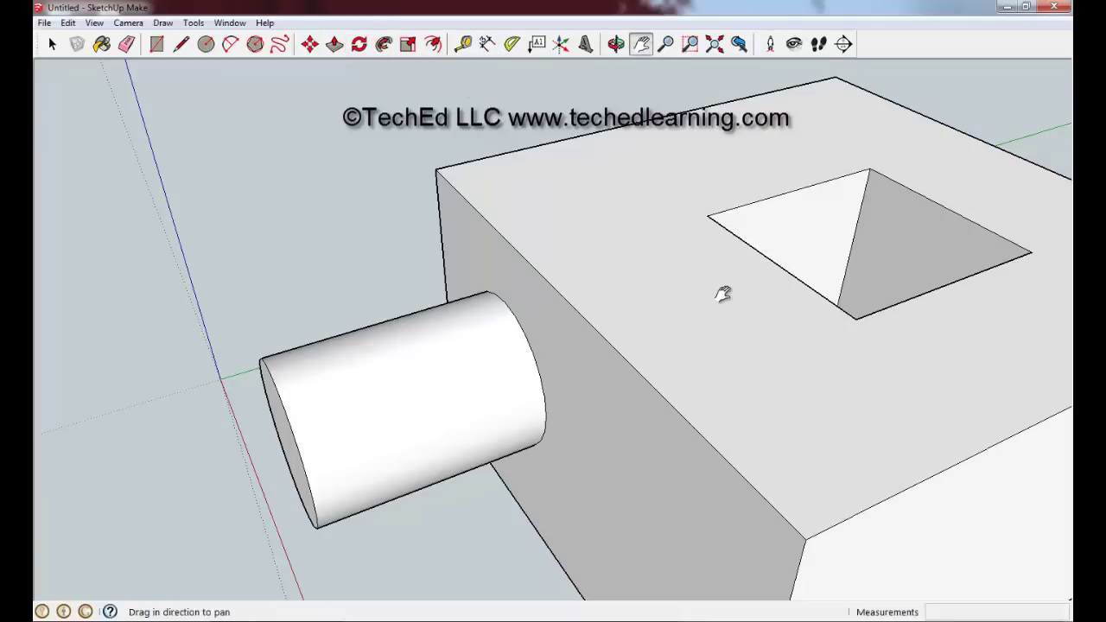
{"action": "mouse_move", "coordinate": [722, 294]}
{"action": "left_mouse_down"}
{"action": "mouse_move", "coordinate": [326, 240]}
{"action": "mouse_move", "coordinate": [869, 259]}
{"action": "mouse_move", "coordinate": [1063, 250]}
{"action": "mouse_move", "coordinate": [413, 261]}
{"action": "mouse_move", "coordinate": [837, 291]}
{"action": "mouse_move", "coordinate": [586, 279]}
{"action": "mouse_move", "coordinate": [723, 279]}
{"action": "mouse_move", "coordinate": [720, 291]}
{"action": "left_mouse_up"}
{"action": "left_click_drag", "start_coordinate": [683, 368], "coordinate": [622, 369]}
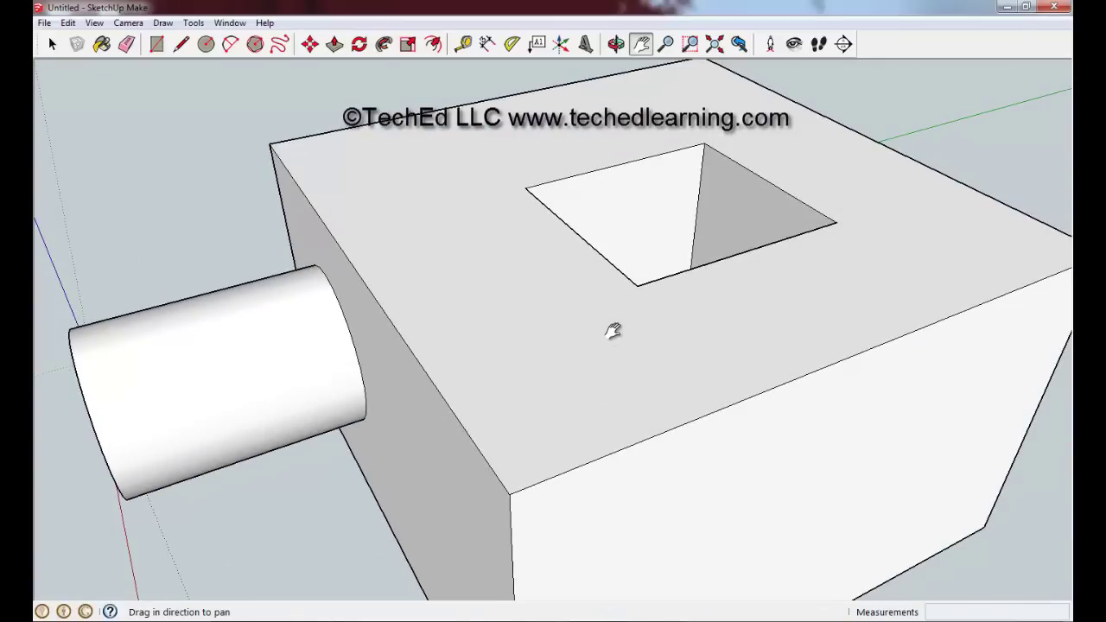
{"action": "scroll", "coordinate": [609, 333], "scroll_direction": "down", "scroll_amount": 8}
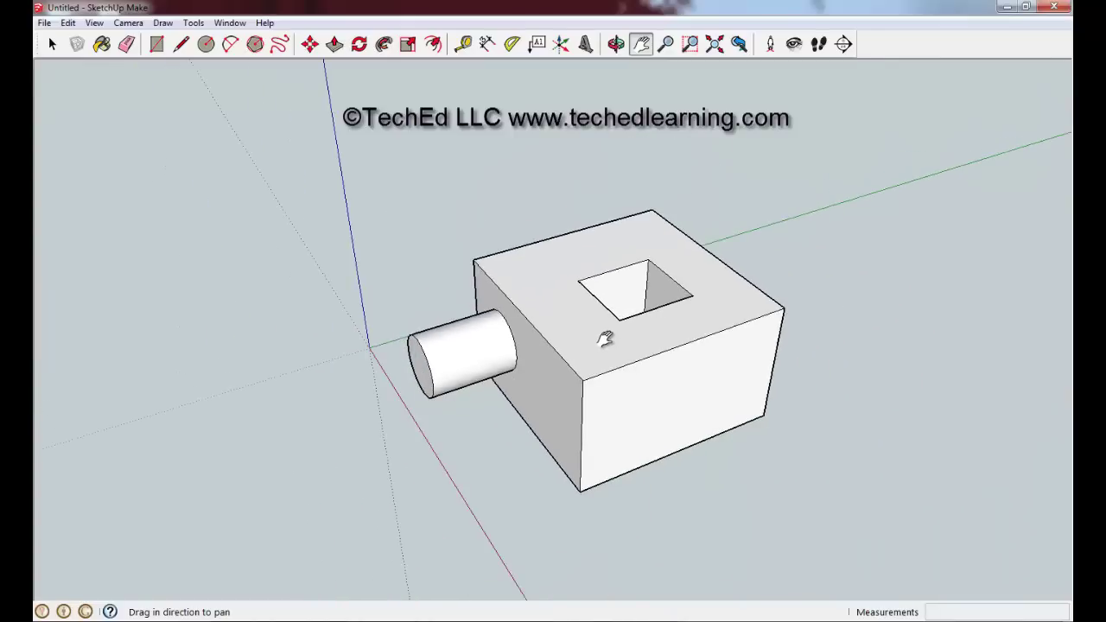
{"action": "scroll", "coordinate": [605, 338], "scroll_direction": "down", "scroll_amount": 2}
{"action": "scroll", "coordinate": [606, 337], "scroll_direction": "up", "scroll_amount": 10}
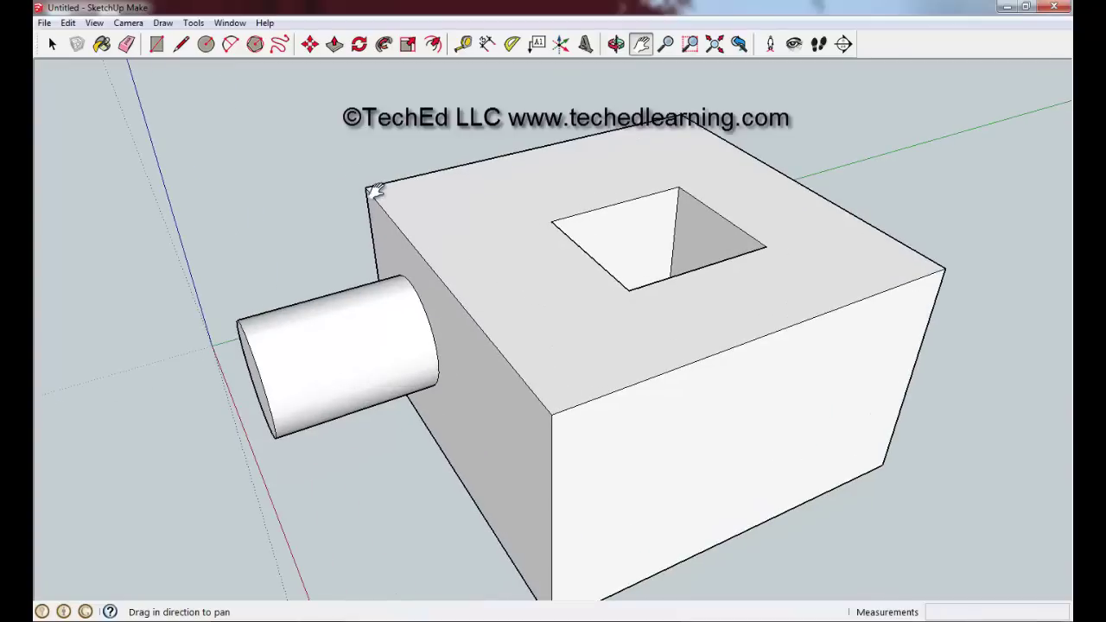
{"action": "scroll", "coordinate": [367, 189], "scroll_direction": "up", "scroll_amount": 10}
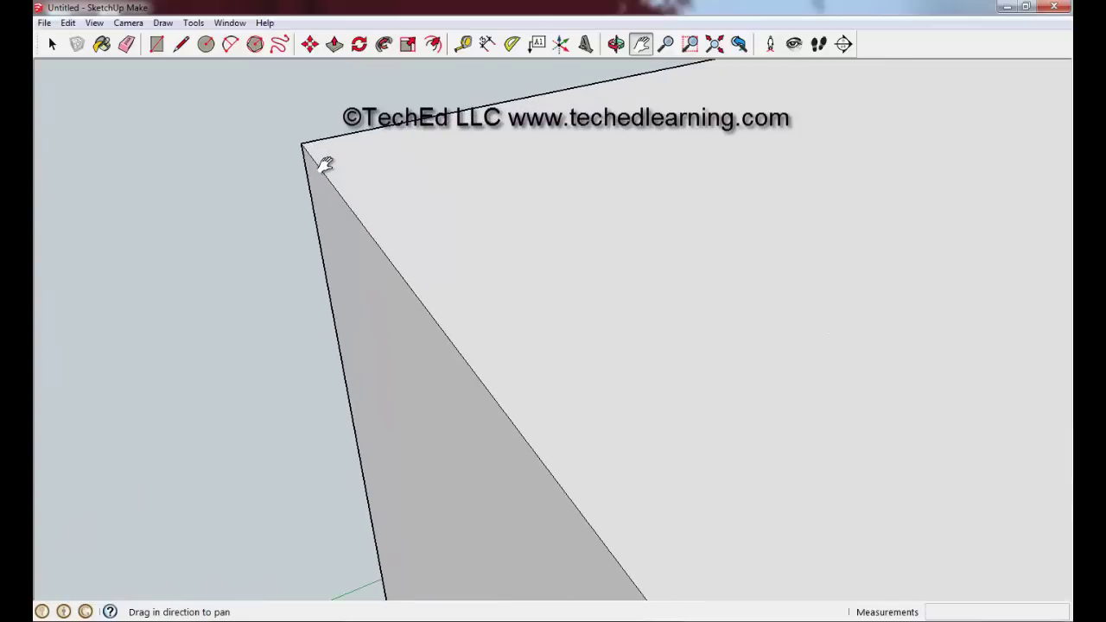
{"action": "scroll", "coordinate": [323, 164], "scroll_direction": "down", "scroll_amount": 2}
{"action": "scroll", "coordinate": [419, 208], "scroll_direction": "down", "scroll_amount": 10}
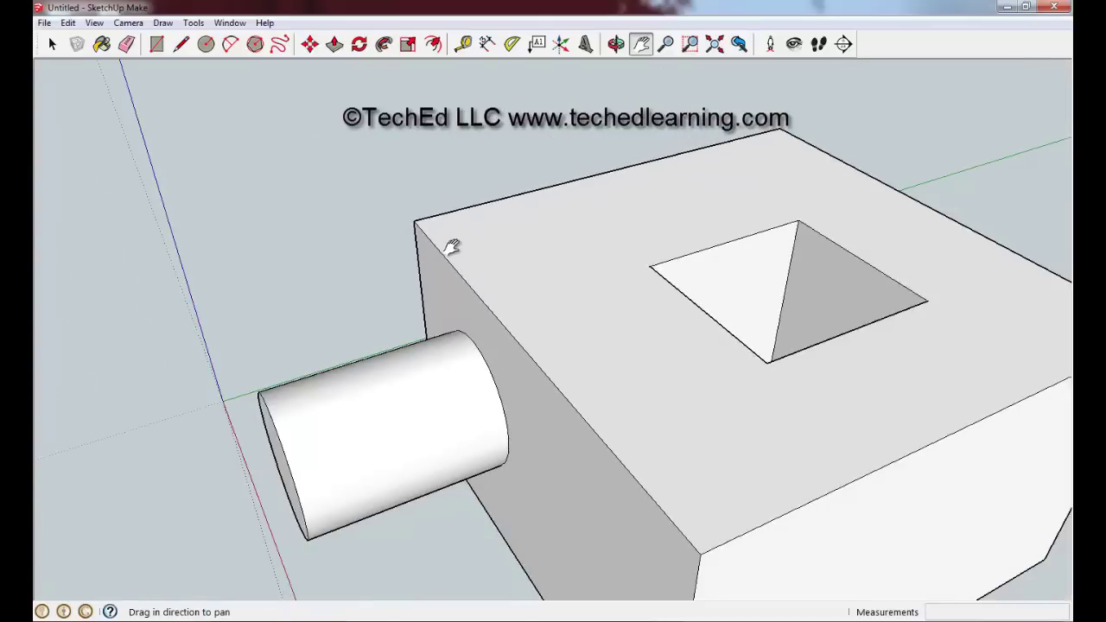
{"action": "scroll", "coordinate": [674, 281], "scroll_direction": "up", "scroll_amount": 10}
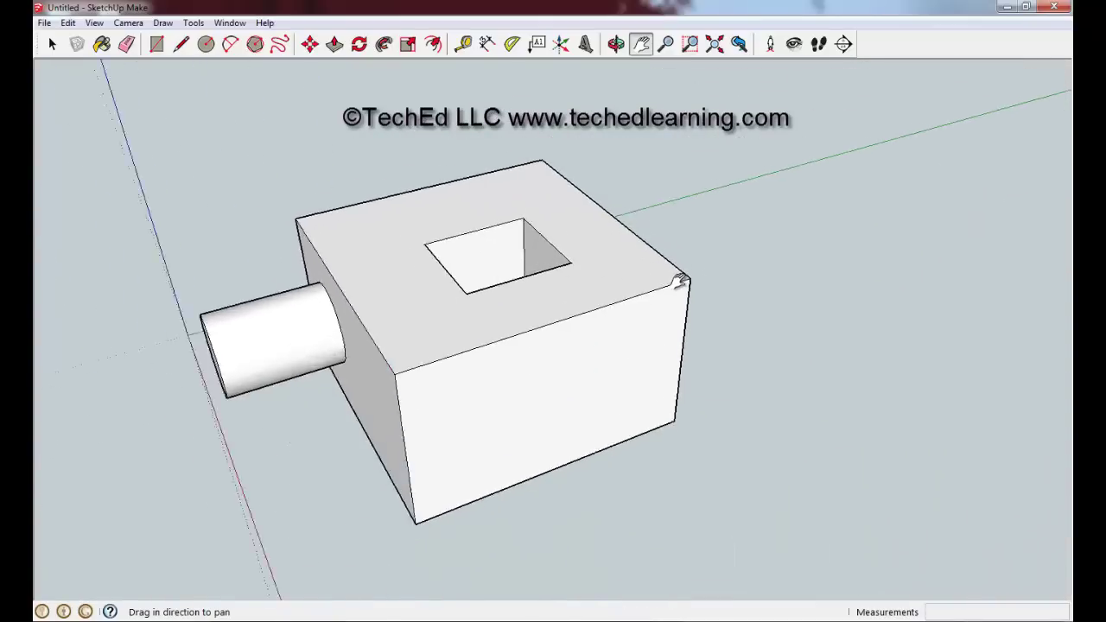
{"action": "scroll", "coordinate": [689, 272], "scroll_direction": "down", "scroll_amount": 10}
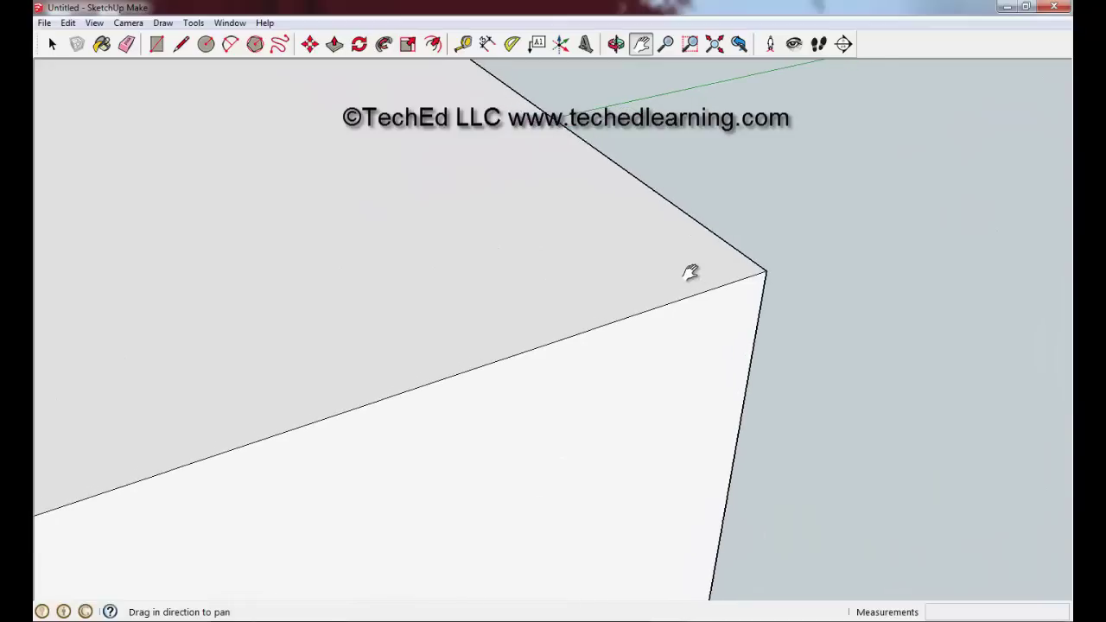
{"action": "scroll", "coordinate": [657, 279], "scroll_direction": "down", "scroll_amount": 8}
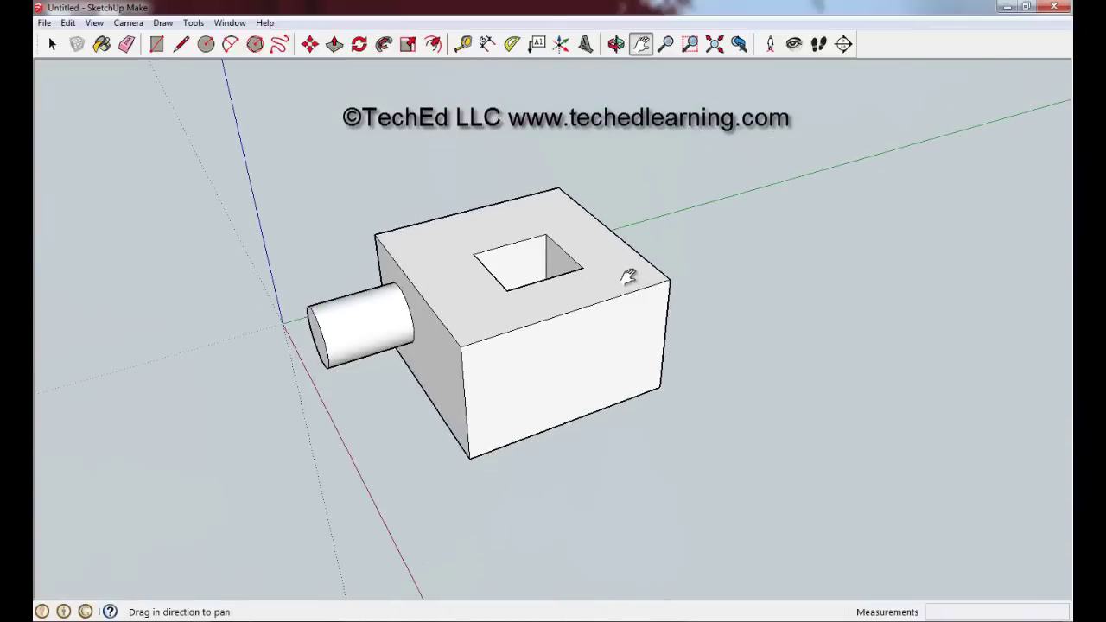
{"action": "middle_click_drag", "start_coordinate": [521, 274], "coordinate": [876, 118]}
{"action": "scroll", "coordinate": [519, 297], "scroll_direction": "up", "scroll_amount": 6}
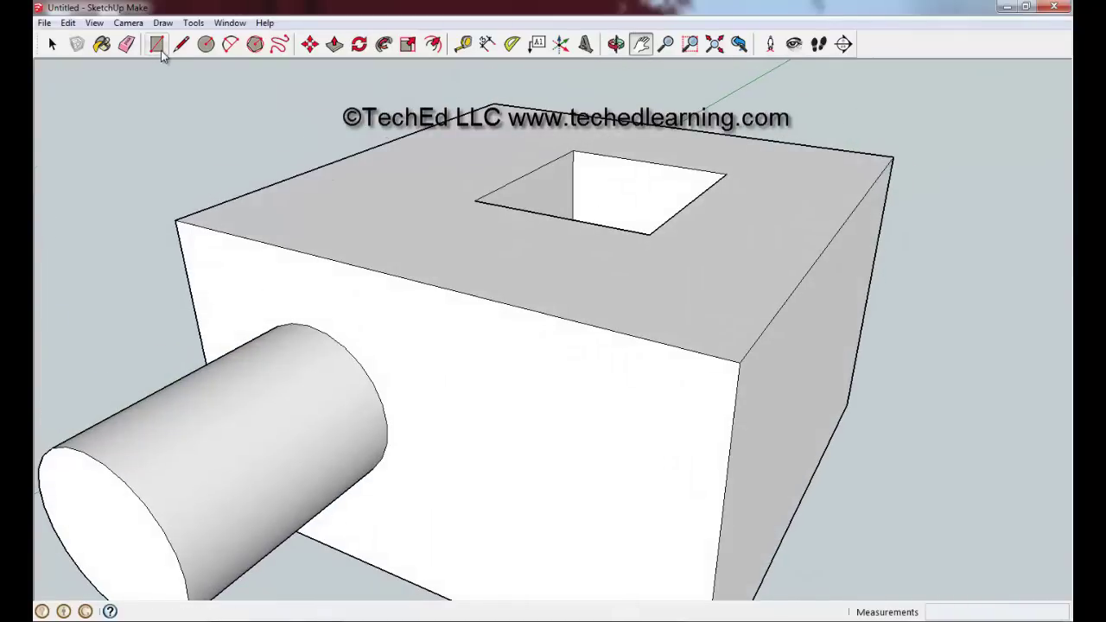